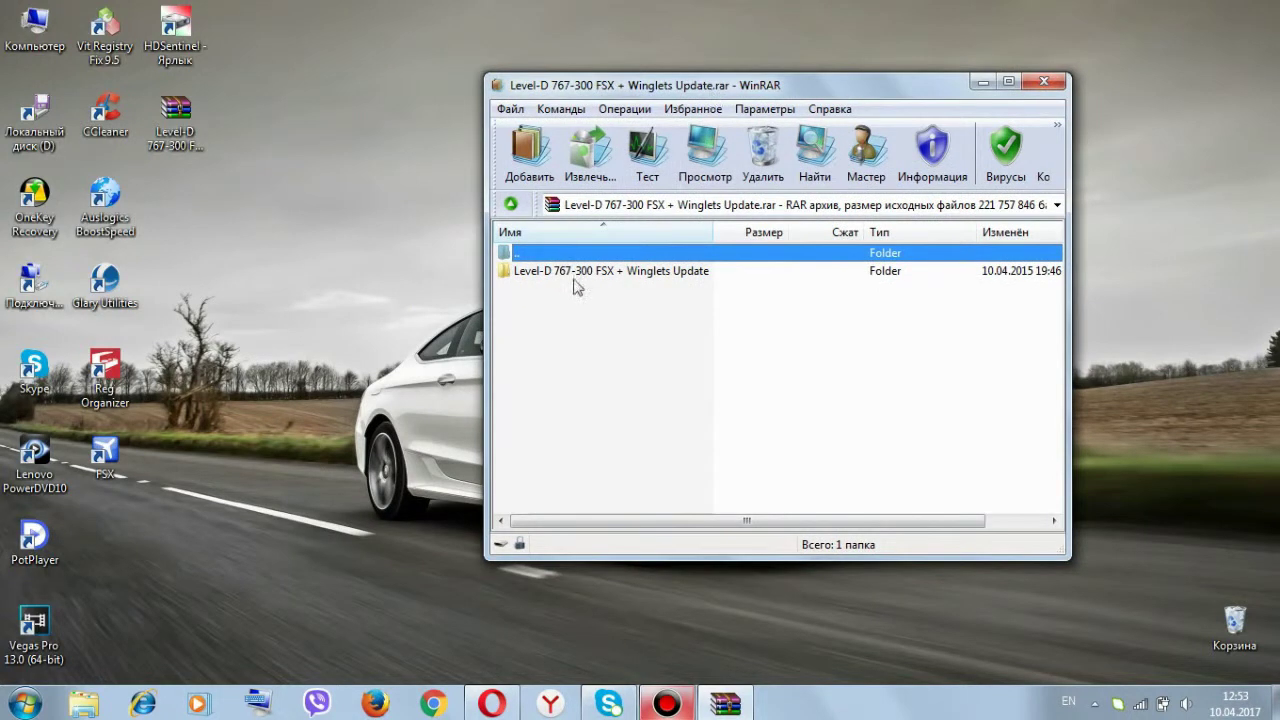
Extract the Level-D 767-300 FSX + Winglets Update folder from the archive to the desktop and close the archive
left_click(578, 272)
left_click_drag(466, 281, 308, 310)
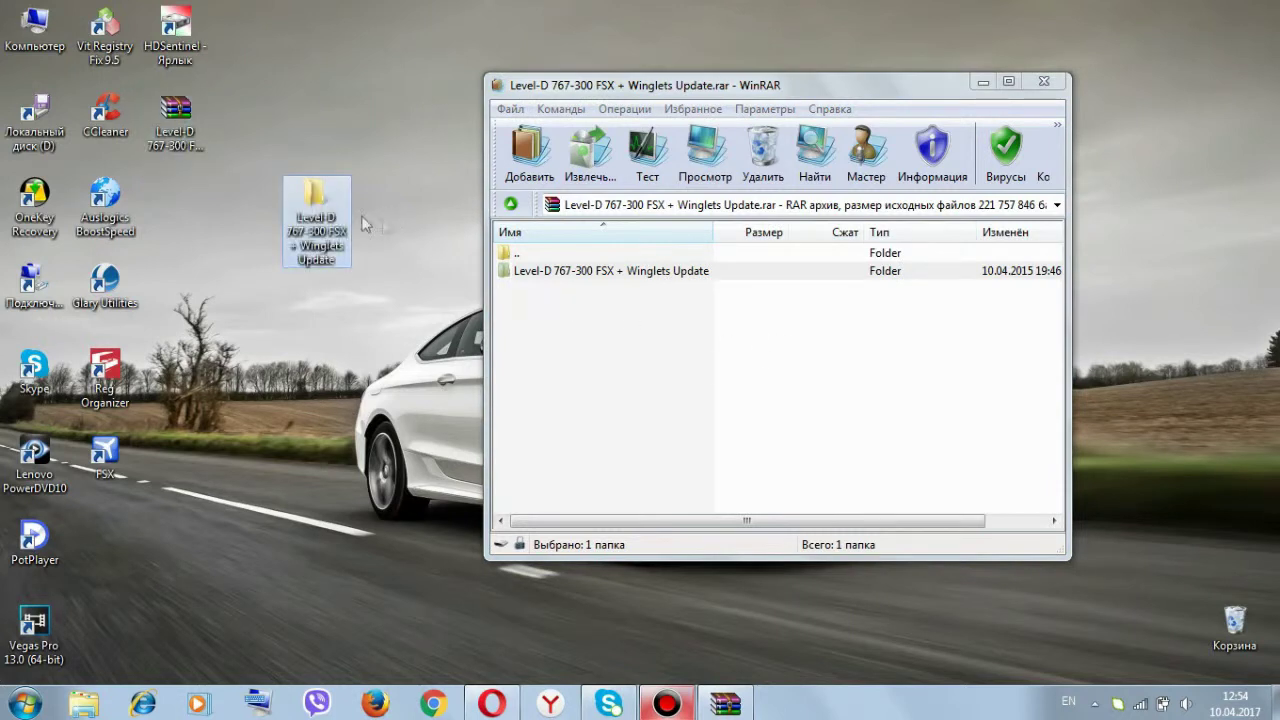
left_click(1043, 81)
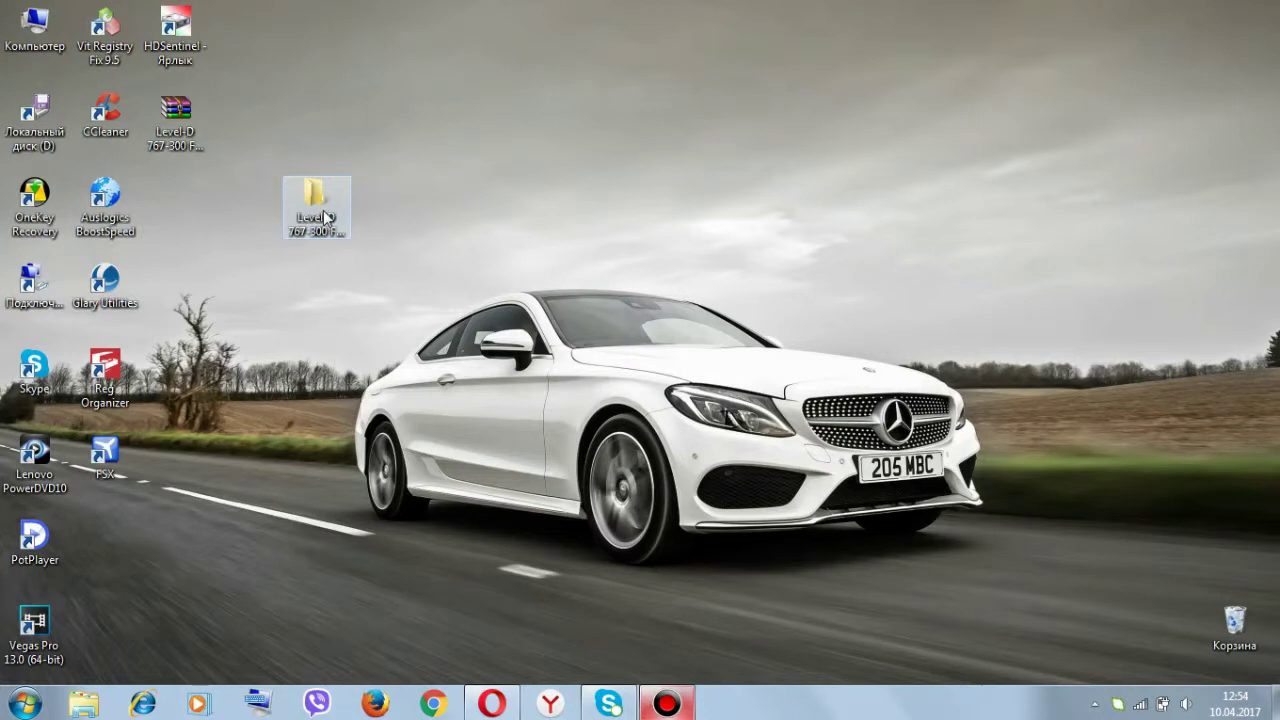
Open the extracted Level-D 767-300 FSX + Winglets Update folder and look at the contents of its Crack subfolder
double_click(323, 217)
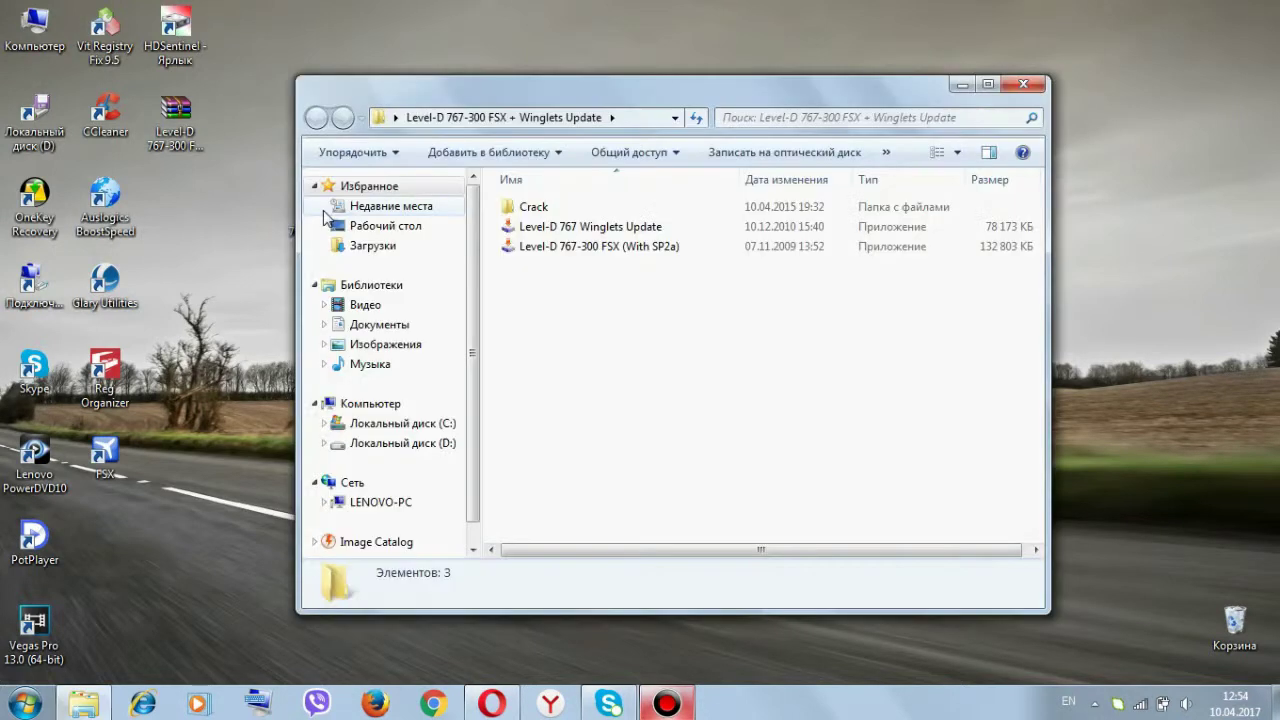
double_click(535, 207)
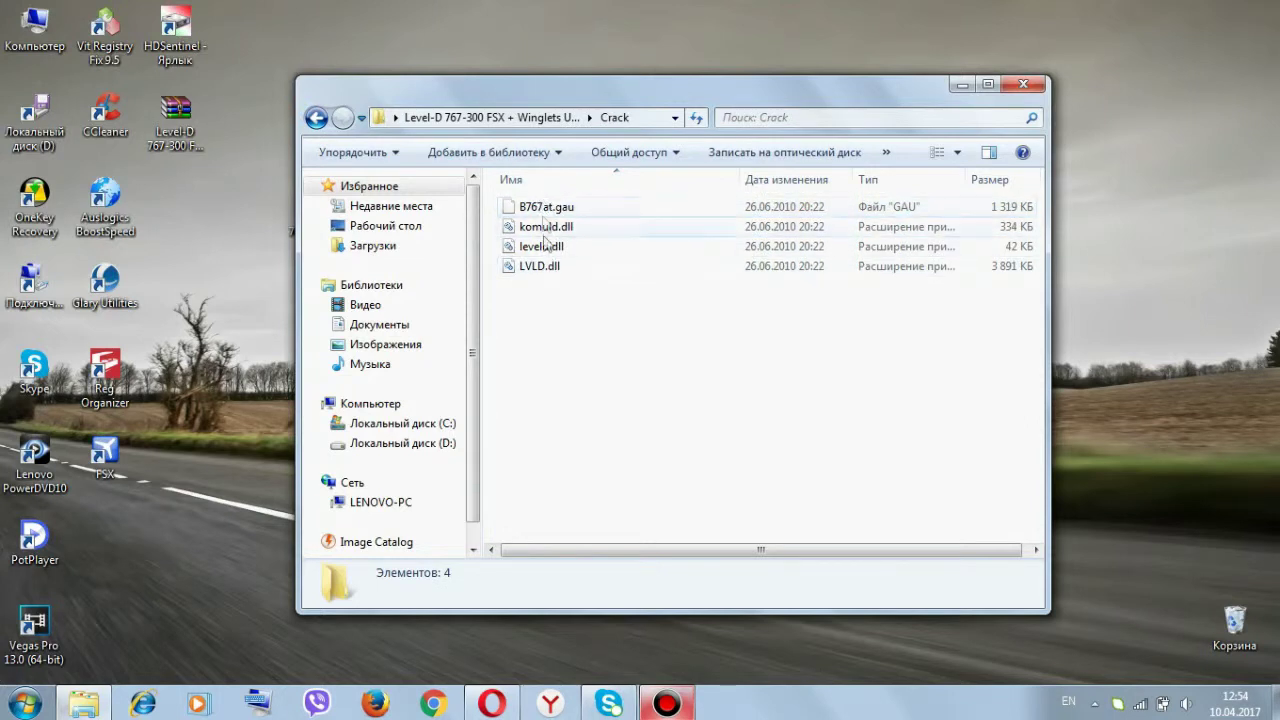
left_click(316, 119)
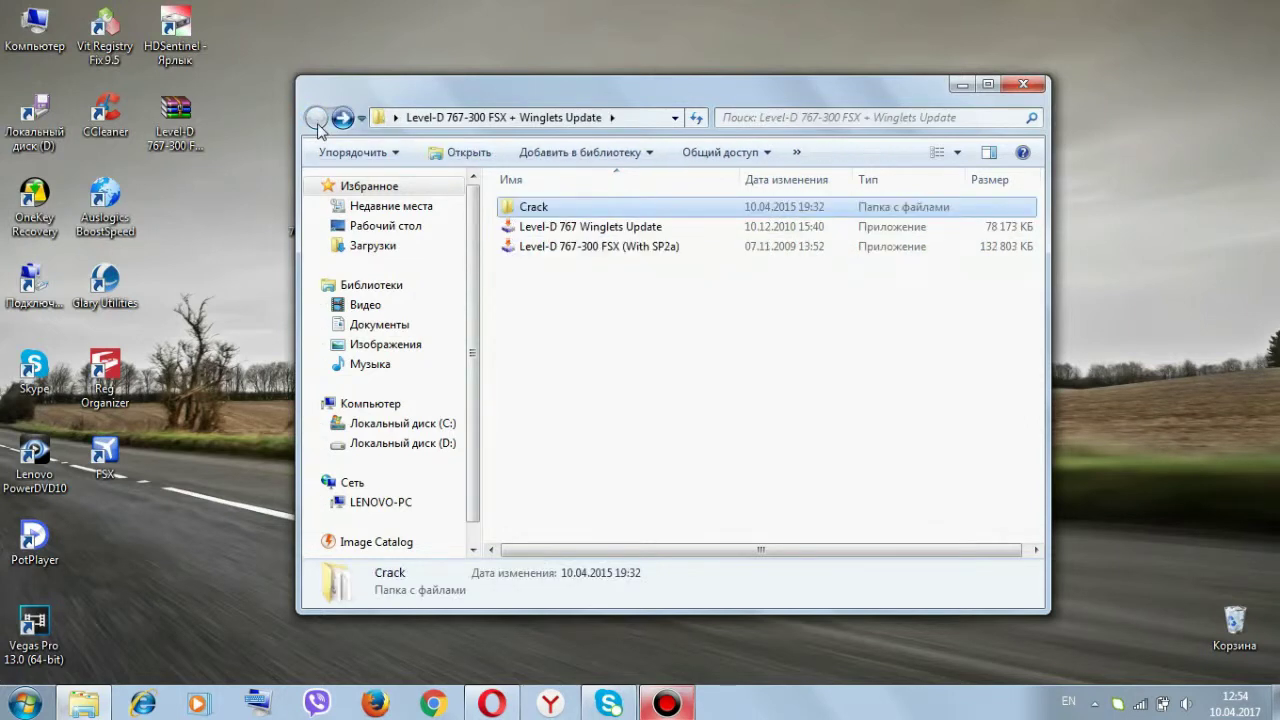
Run the Level-D 767-300 FSX (With SP2a) installer as administrator in English and proceed to the license agreement
left_click(597, 252)
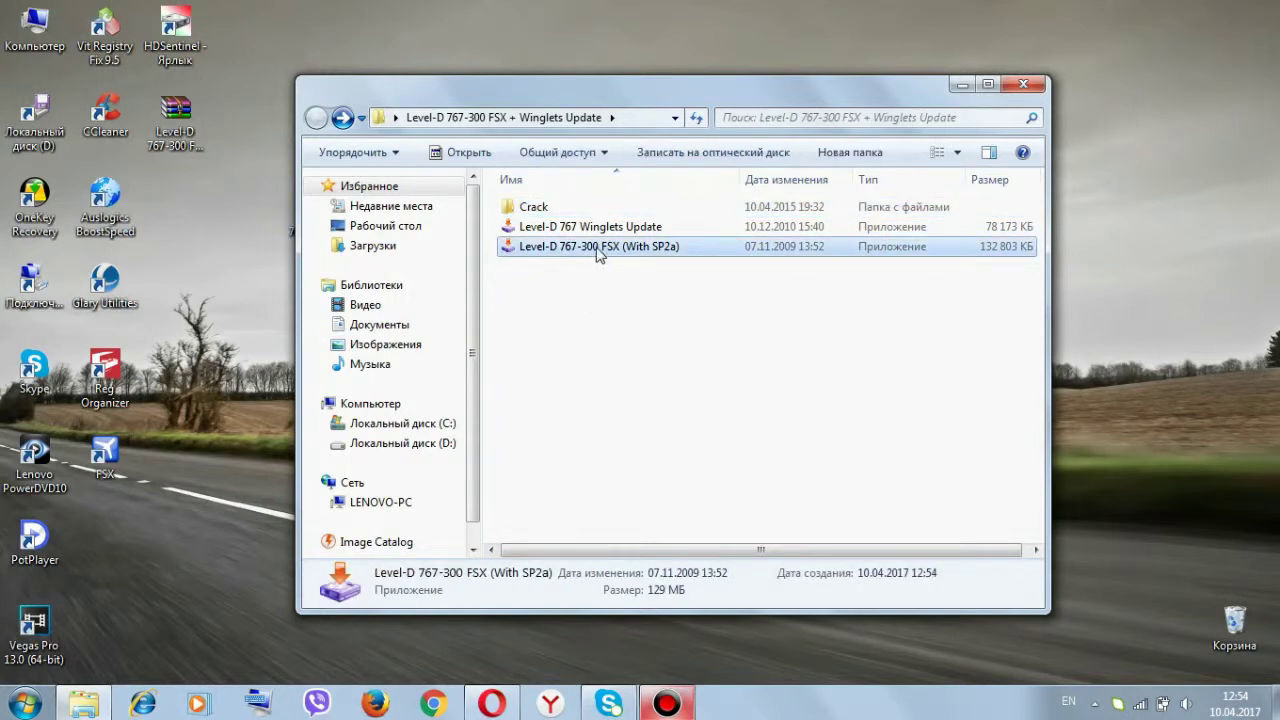
right_click(598, 254)
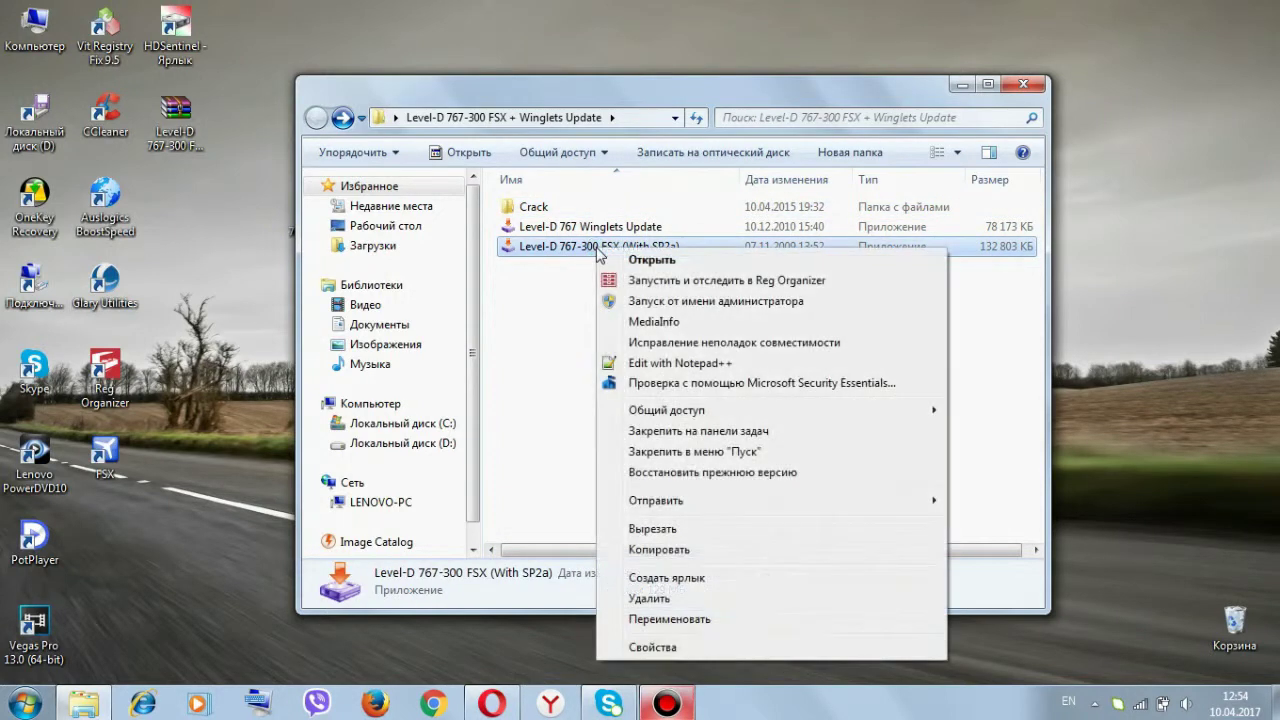
left_click(658, 304)
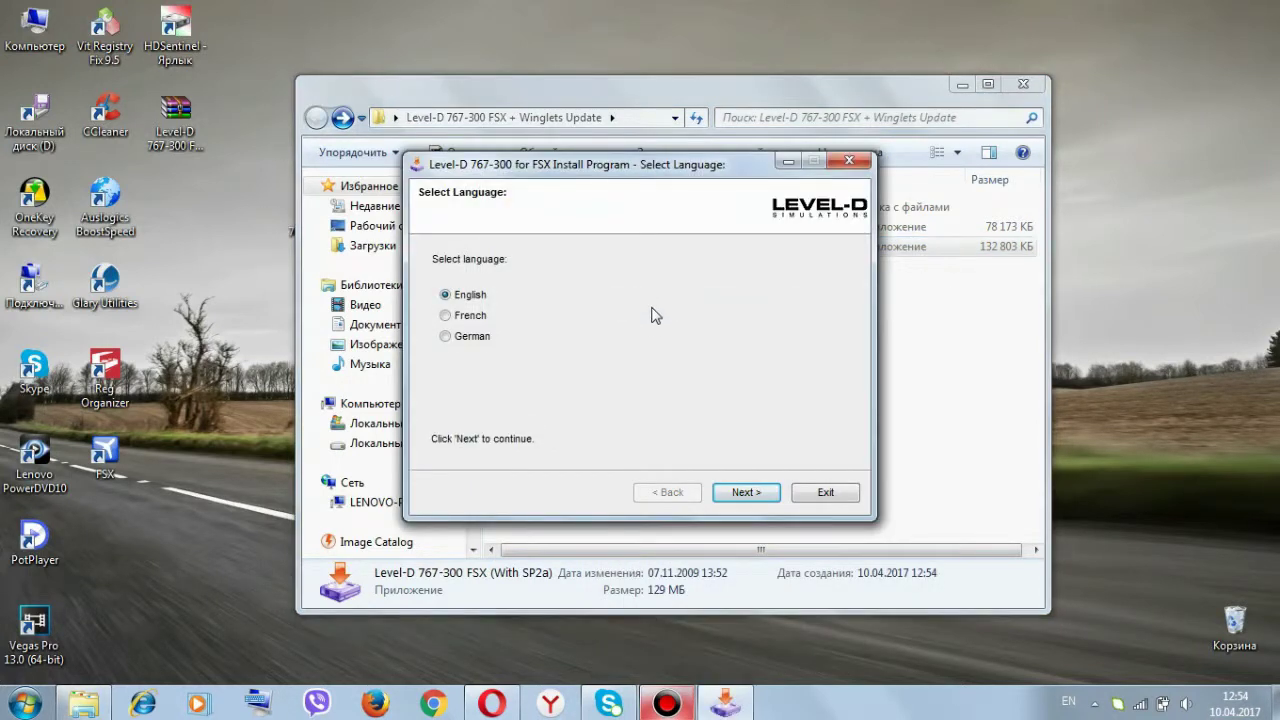
left_click(746, 500)
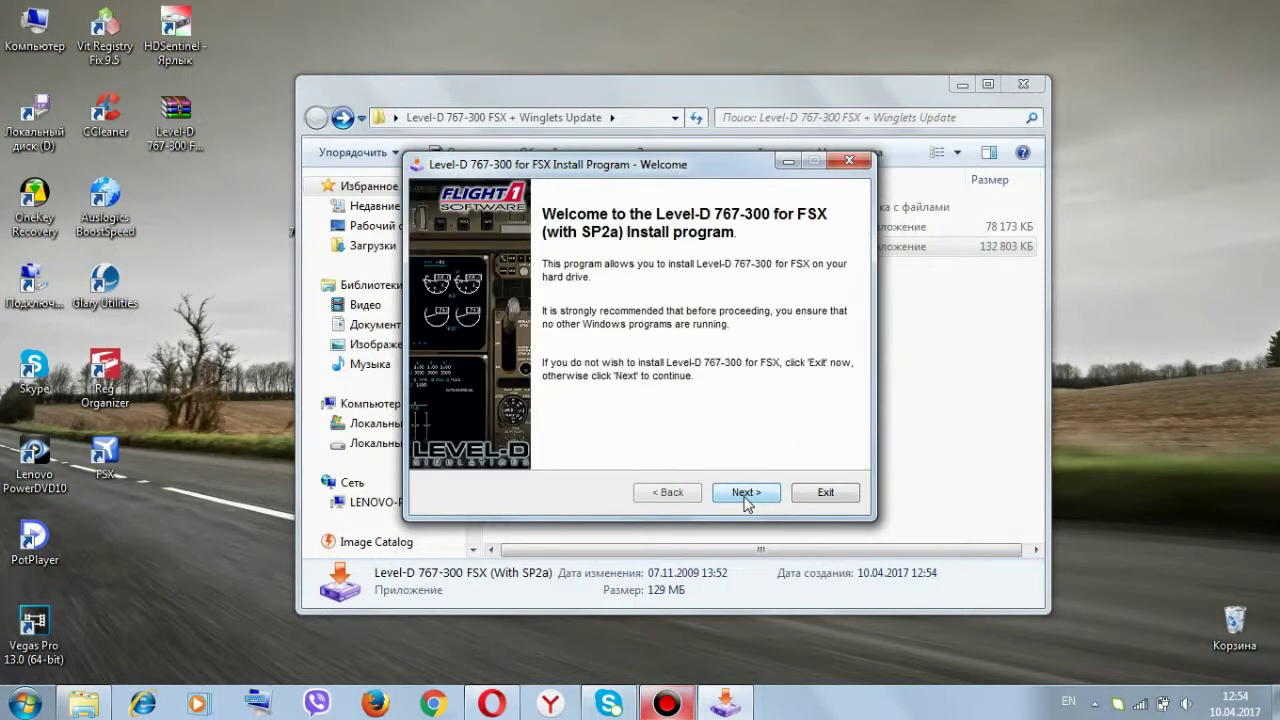
left_click(746, 493)
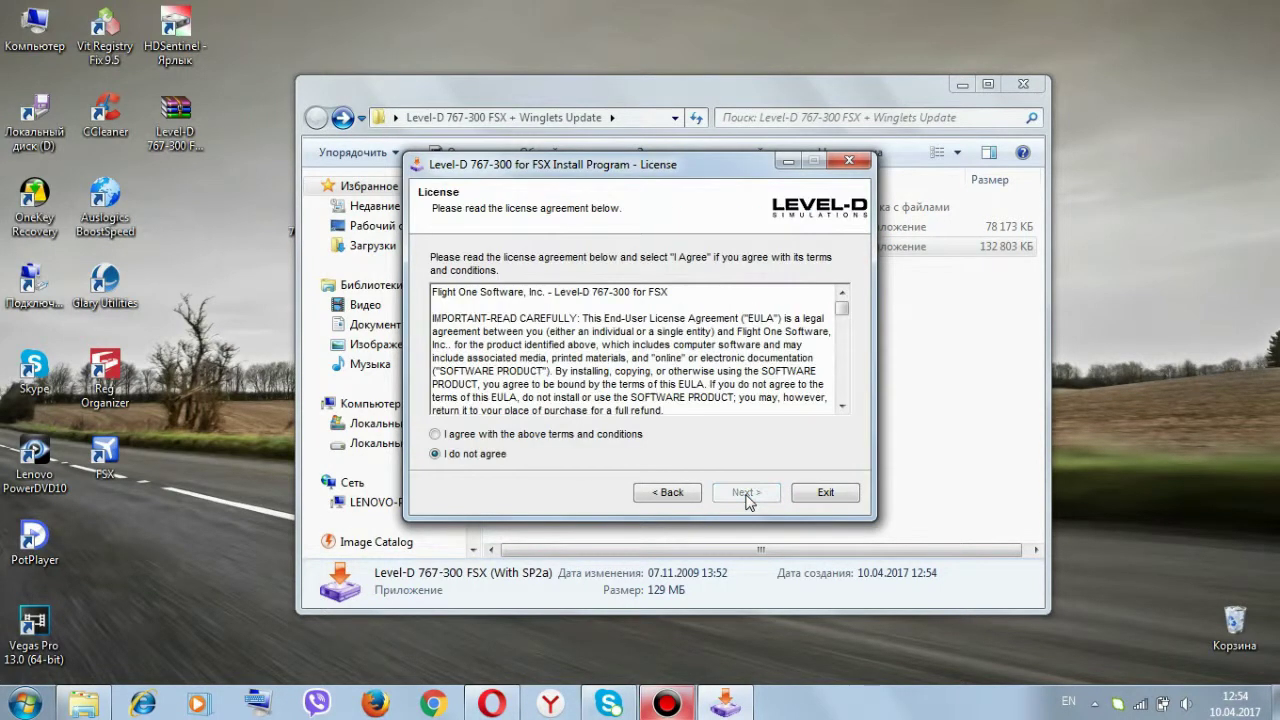
Agree to the license terms and accept the default Microsoft Flight Simulator X installation folder
left_click(449, 438)
left_click(744, 497)
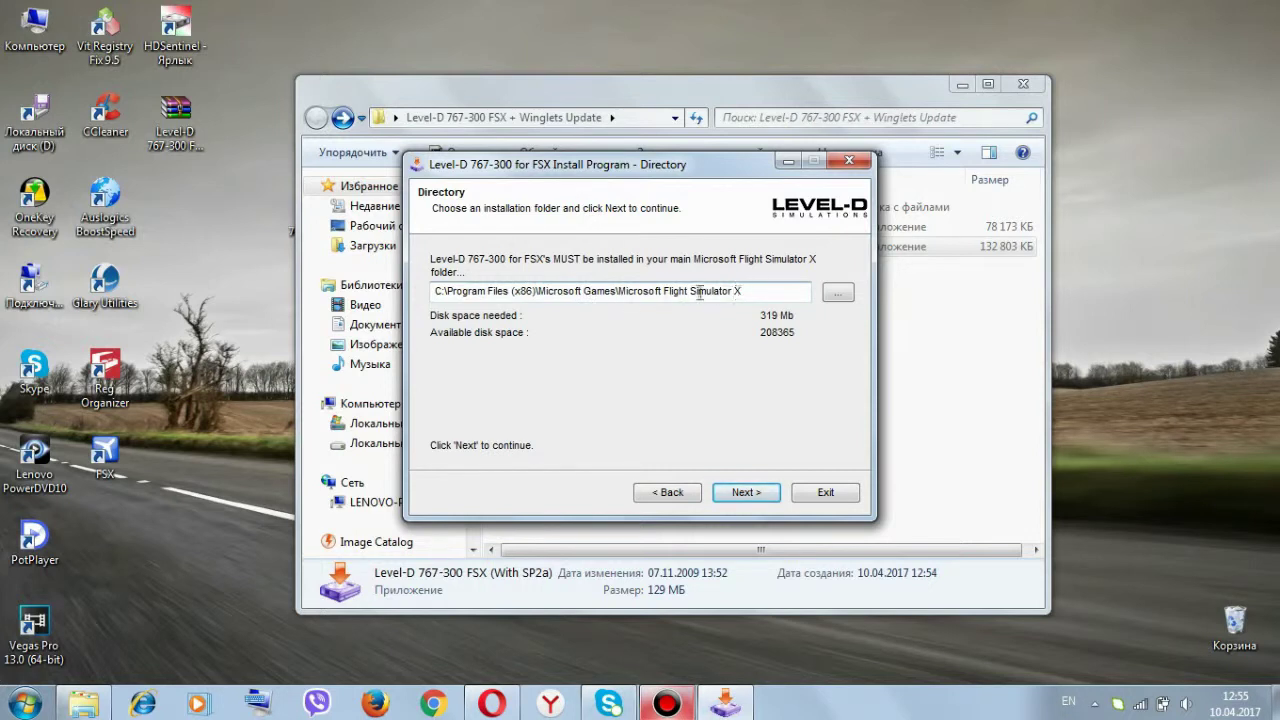
left_click(748, 493)
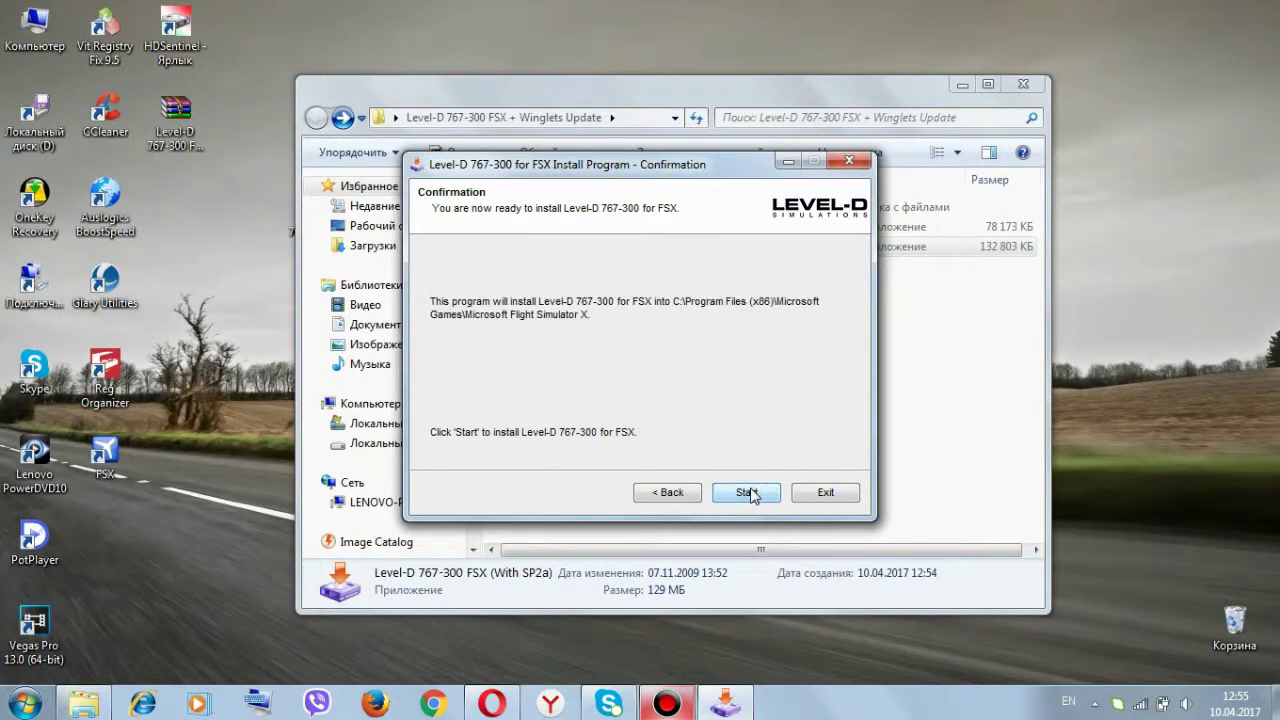
Install Level-D 767-300 for FSX, allowing write-protected files to be overwritten, and exit the installer
left_click(750, 495)
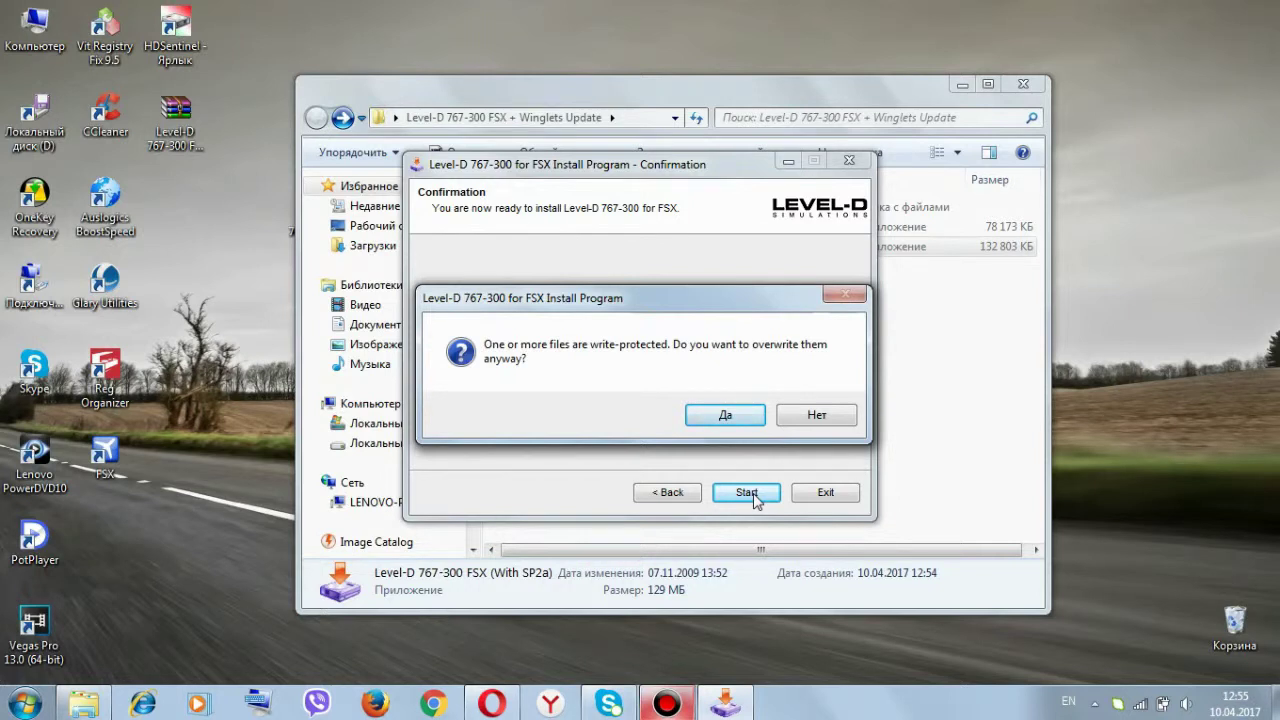
left_click(787, 418)
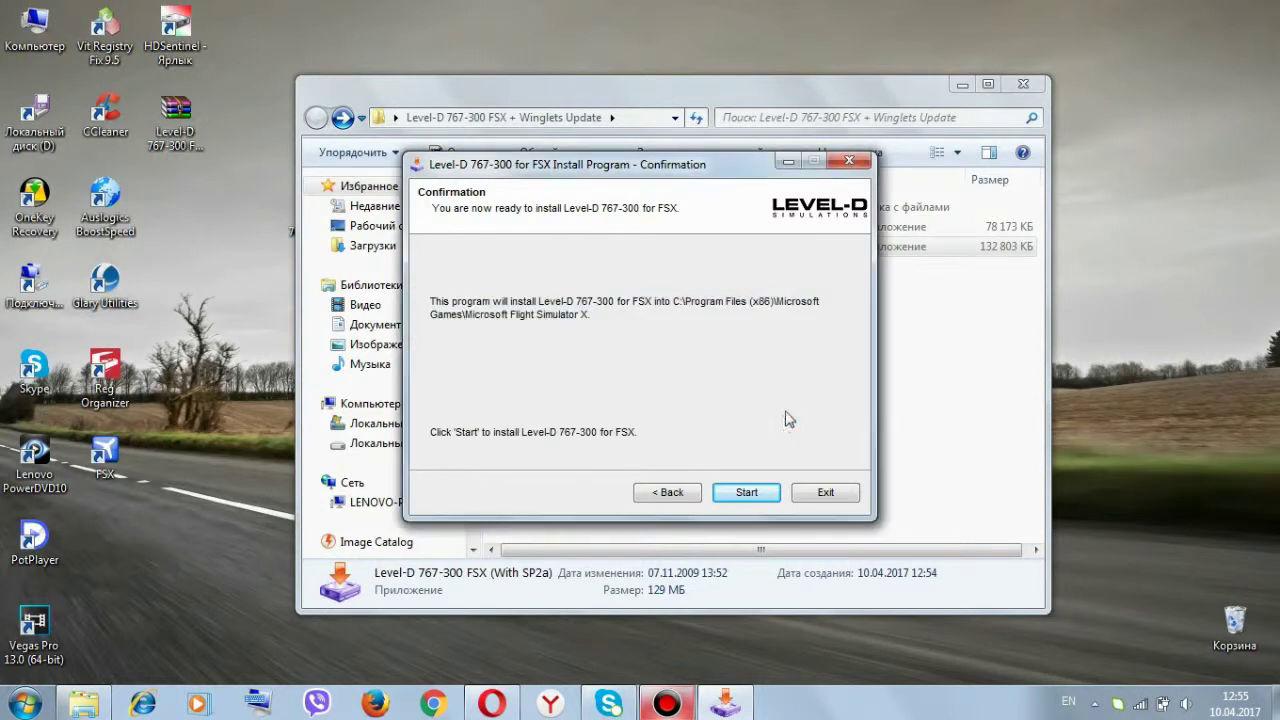
left_click(749, 491)
left_click(729, 424)
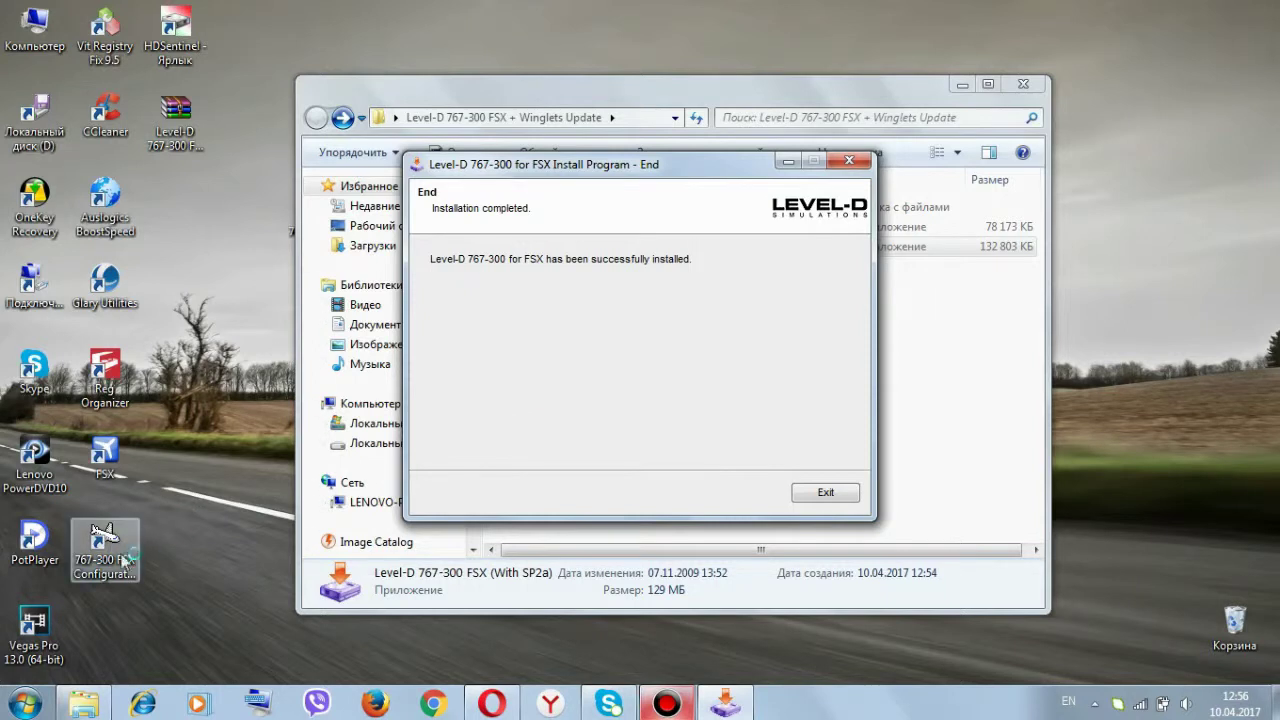
left_click(826, 493)
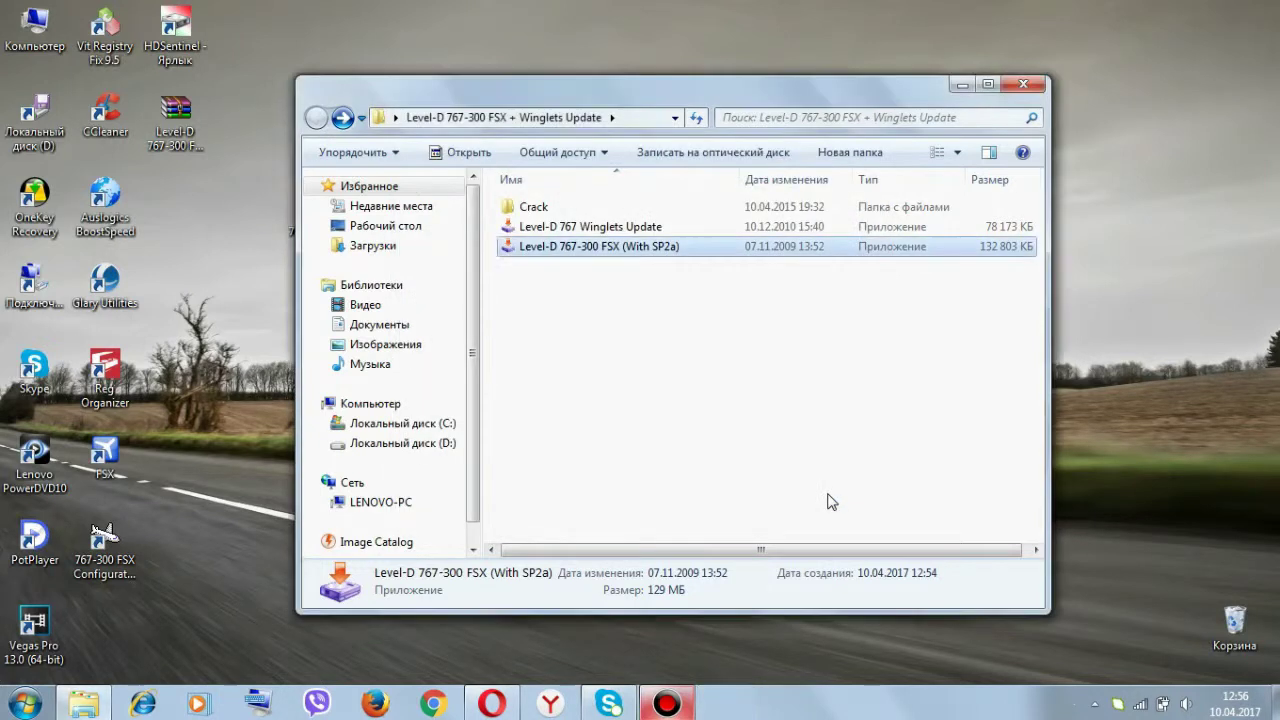
Run the Level-D 767 Winglets Update installer as administrator, choose FSX and proceed to the license agreement
left_click(595, 231)
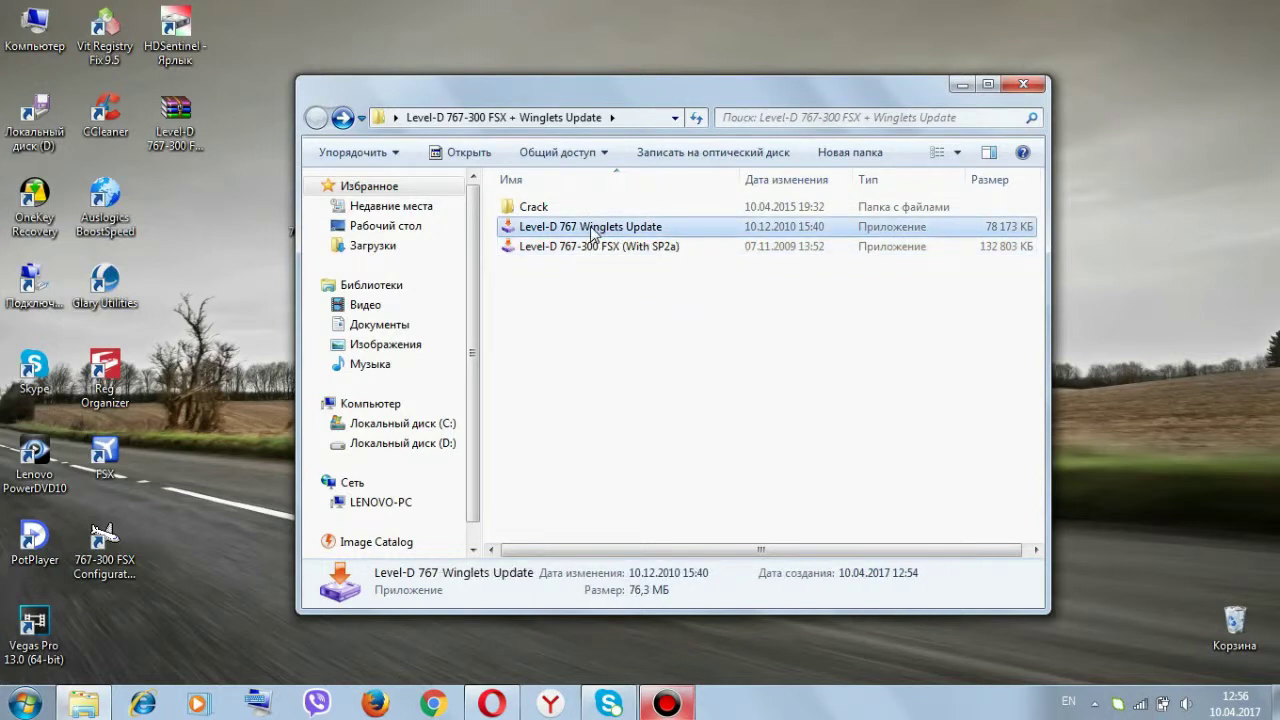
right_click(595, 231)
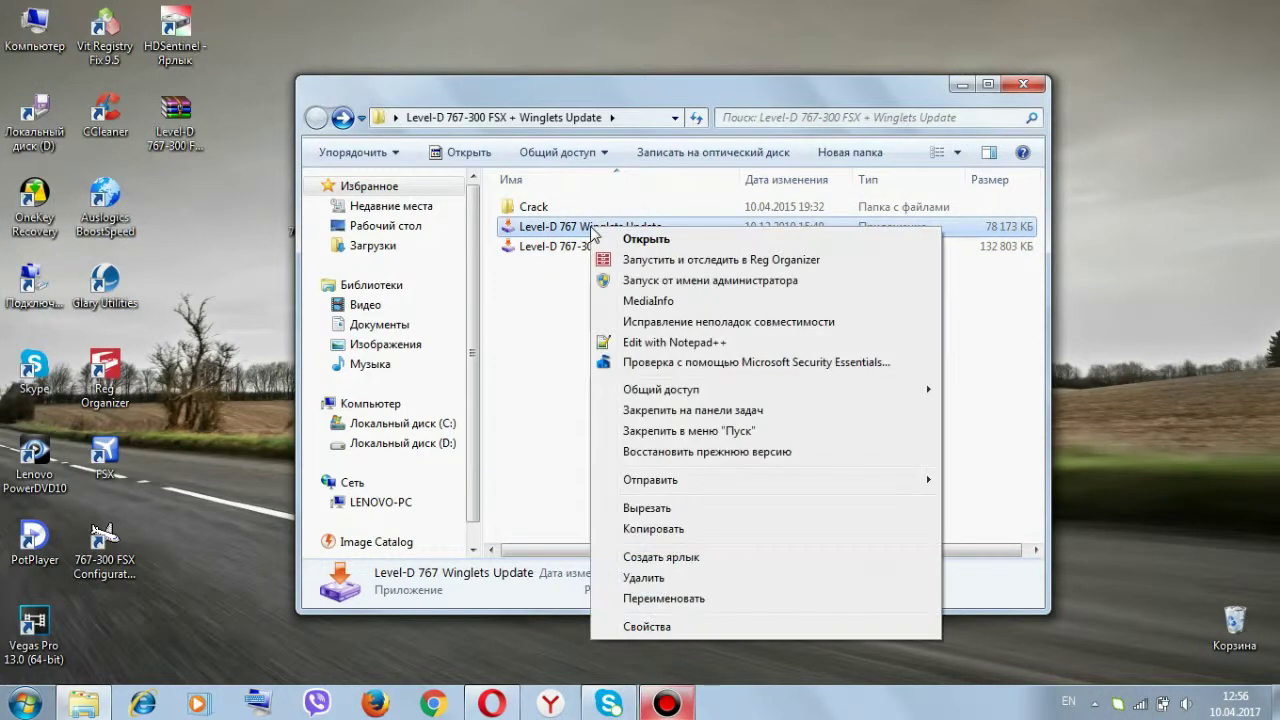
left_click(645, 282)
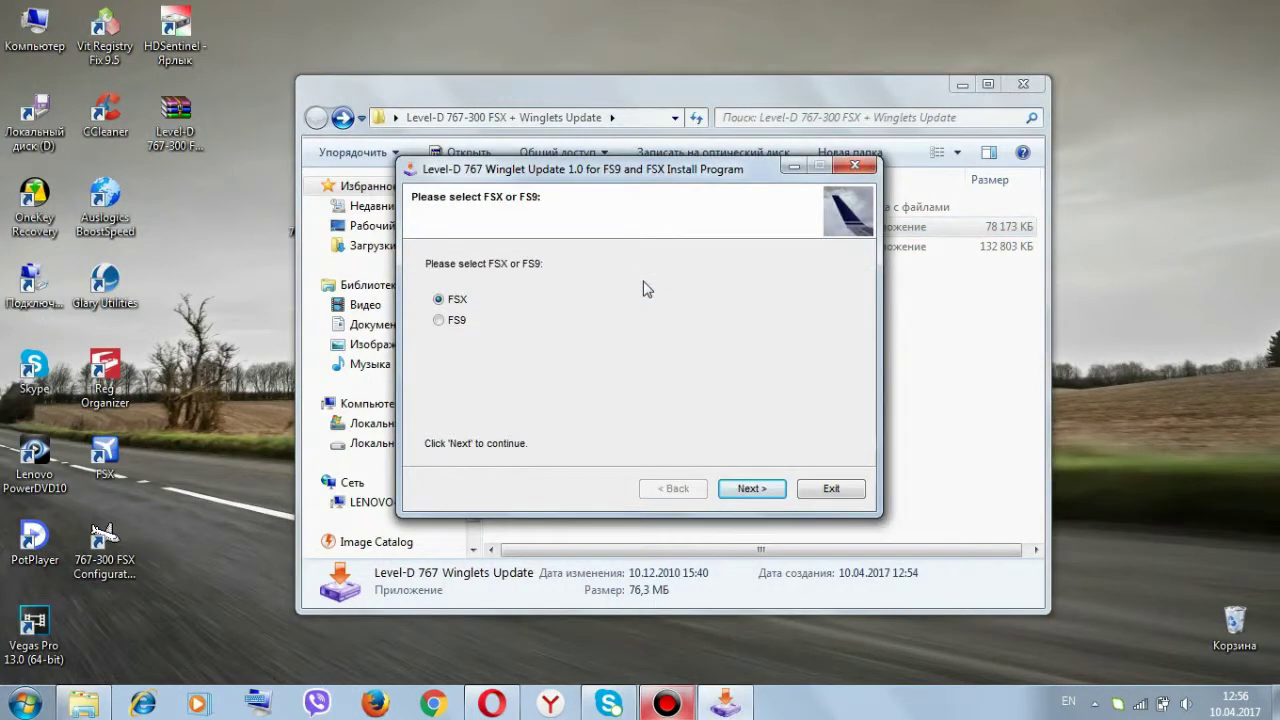
left_click(440, 320)
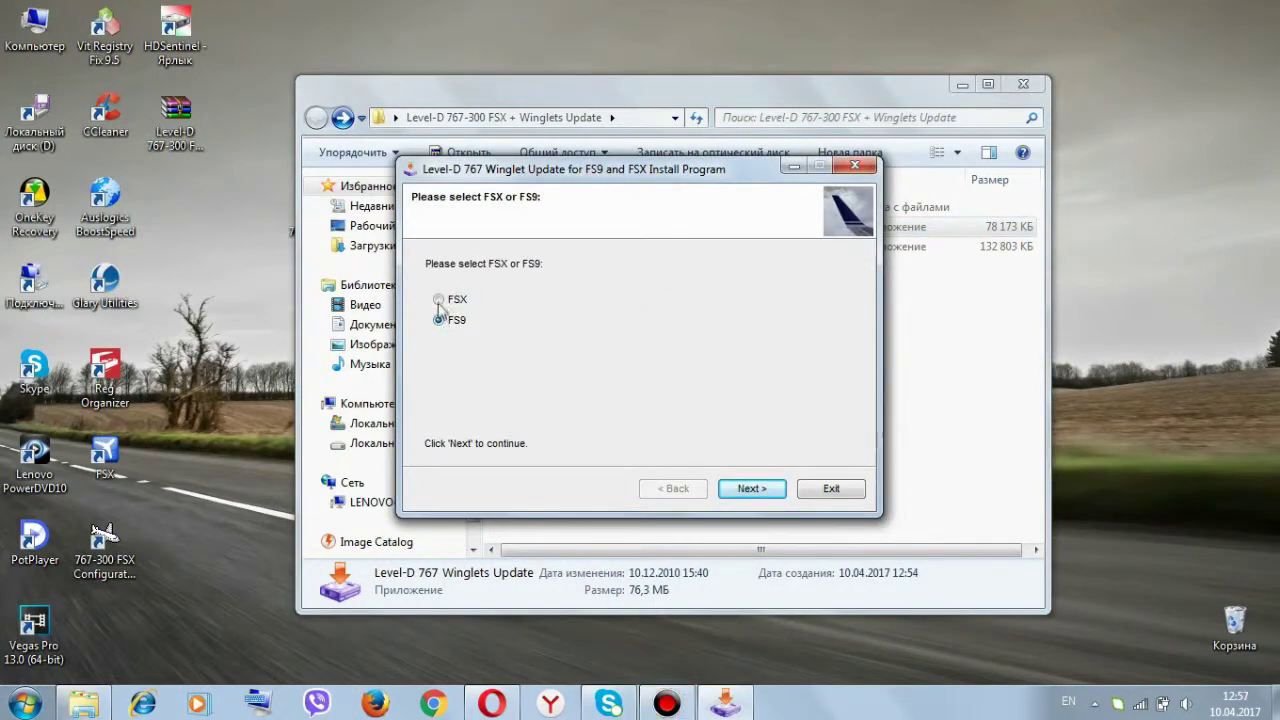
left_click(456, 300)
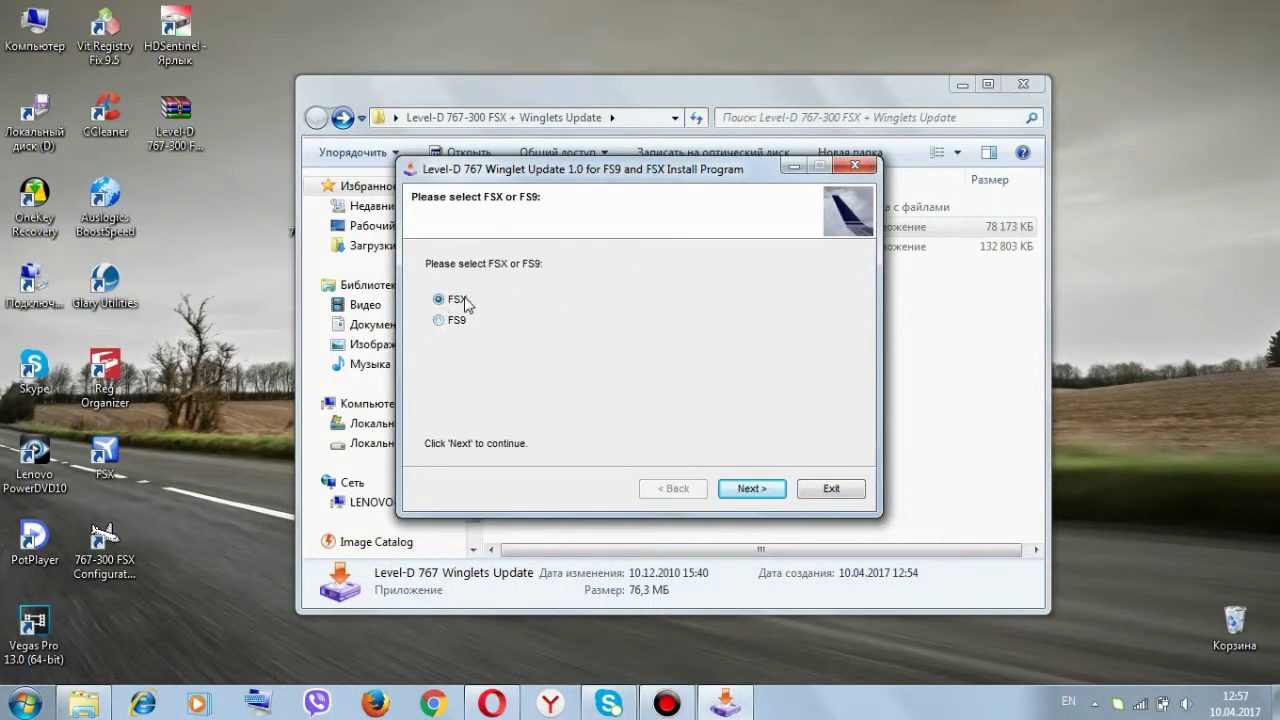
left_click(751, 489)
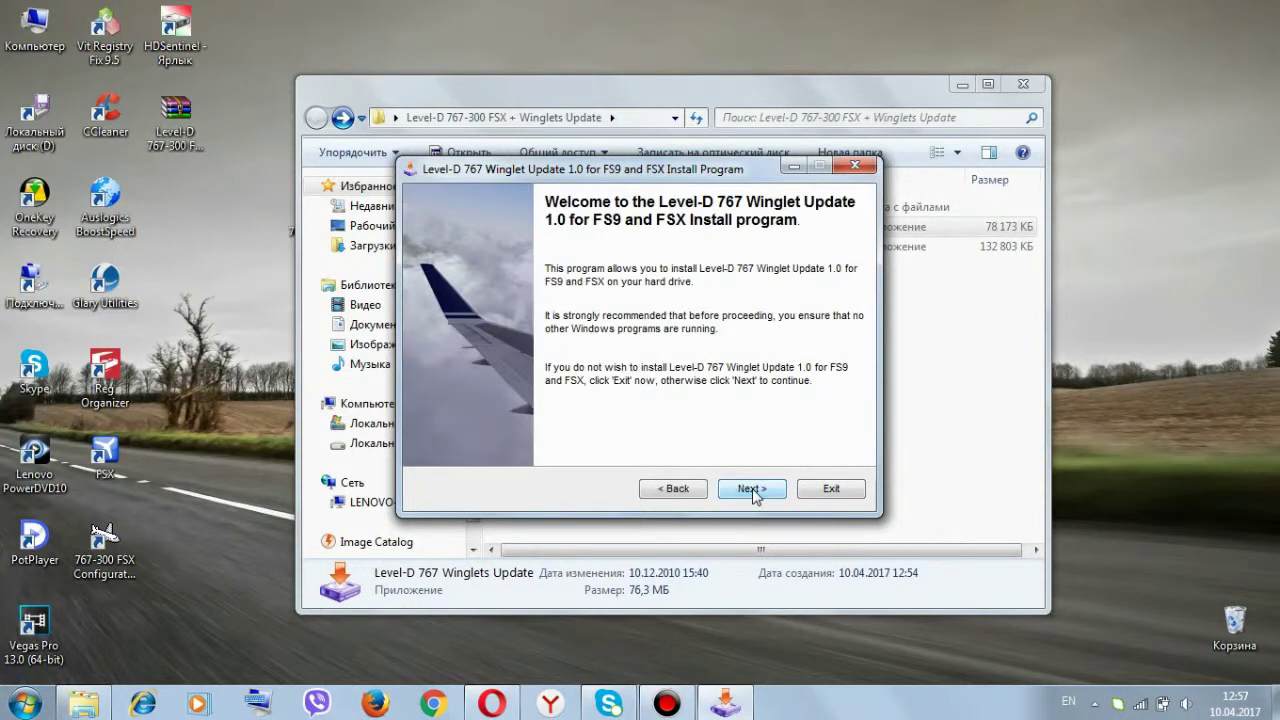
left_click(758, 488)
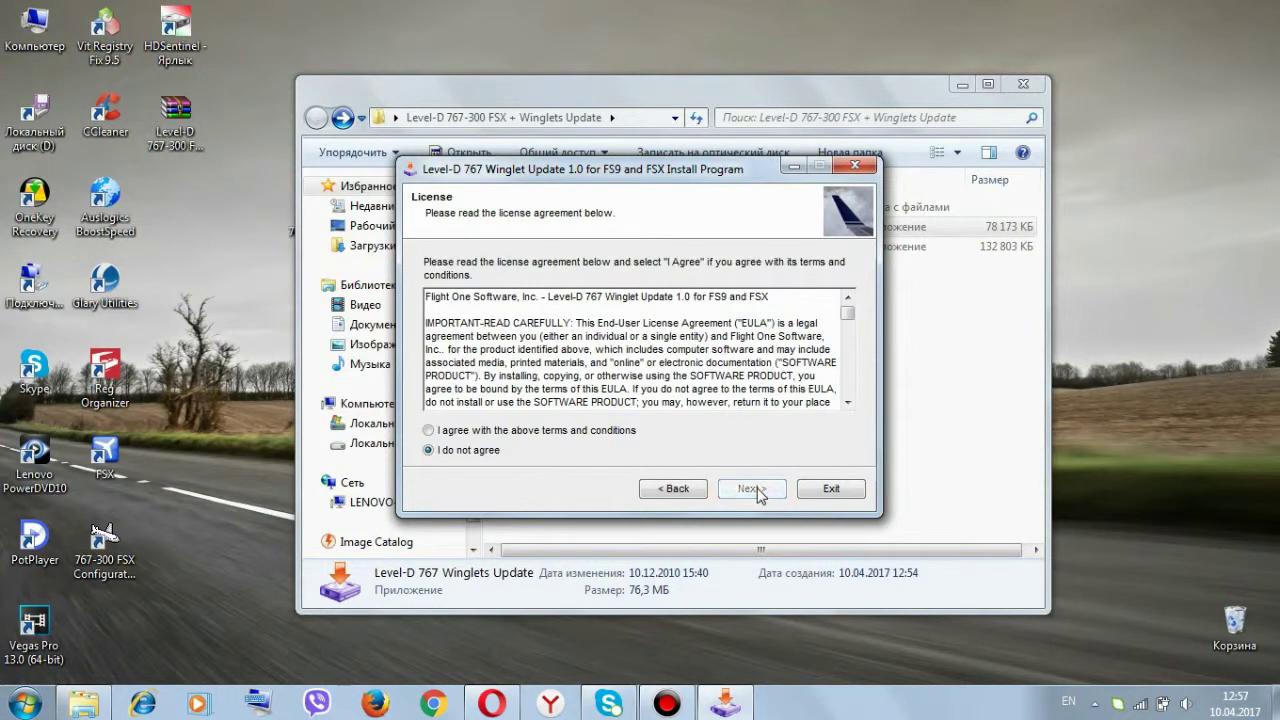
Agree to the Winglet Update license, keep the default Microsoft Flight Simulator X folder and start the installation
left_click(445, 431)
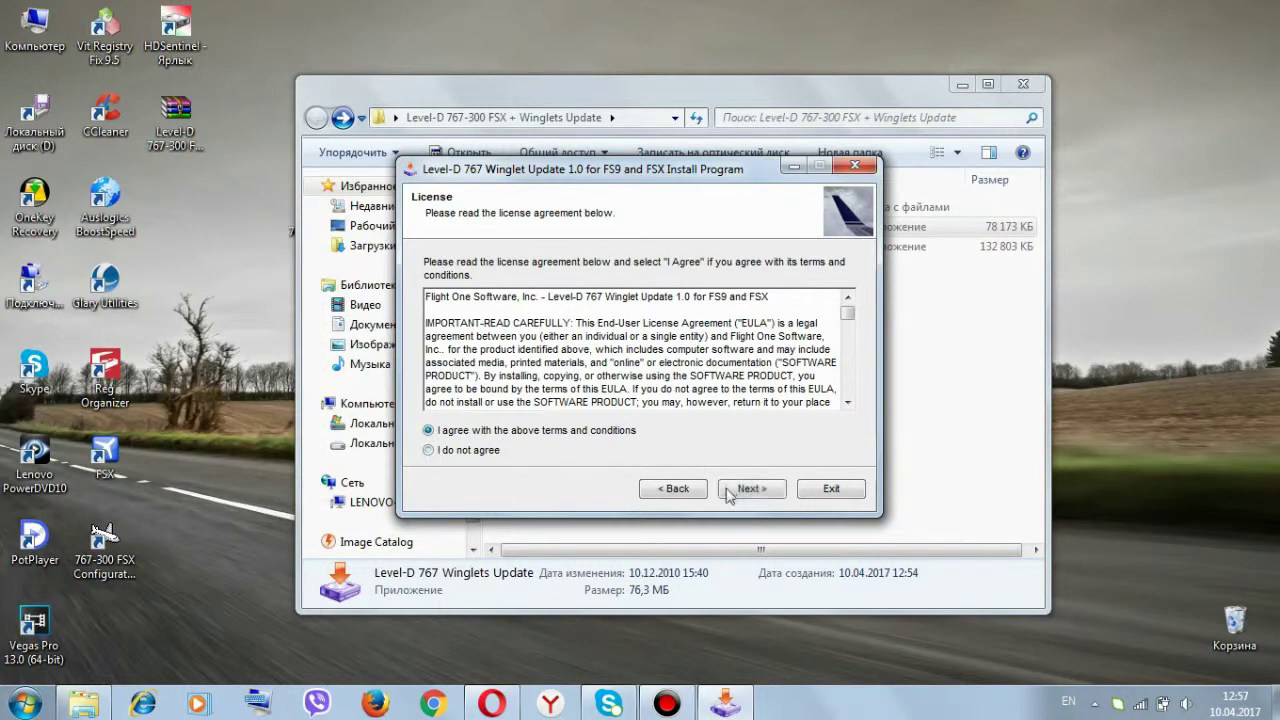
left_click(750, 489)
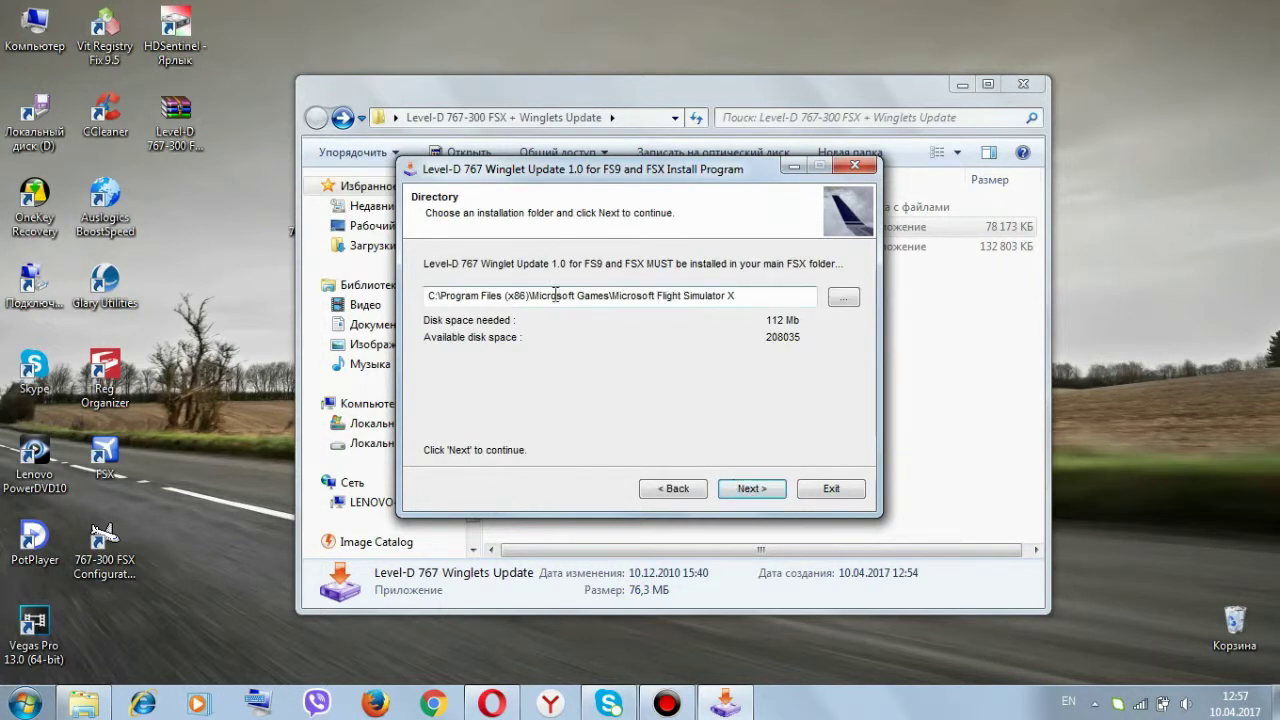
left_click(753, 490)
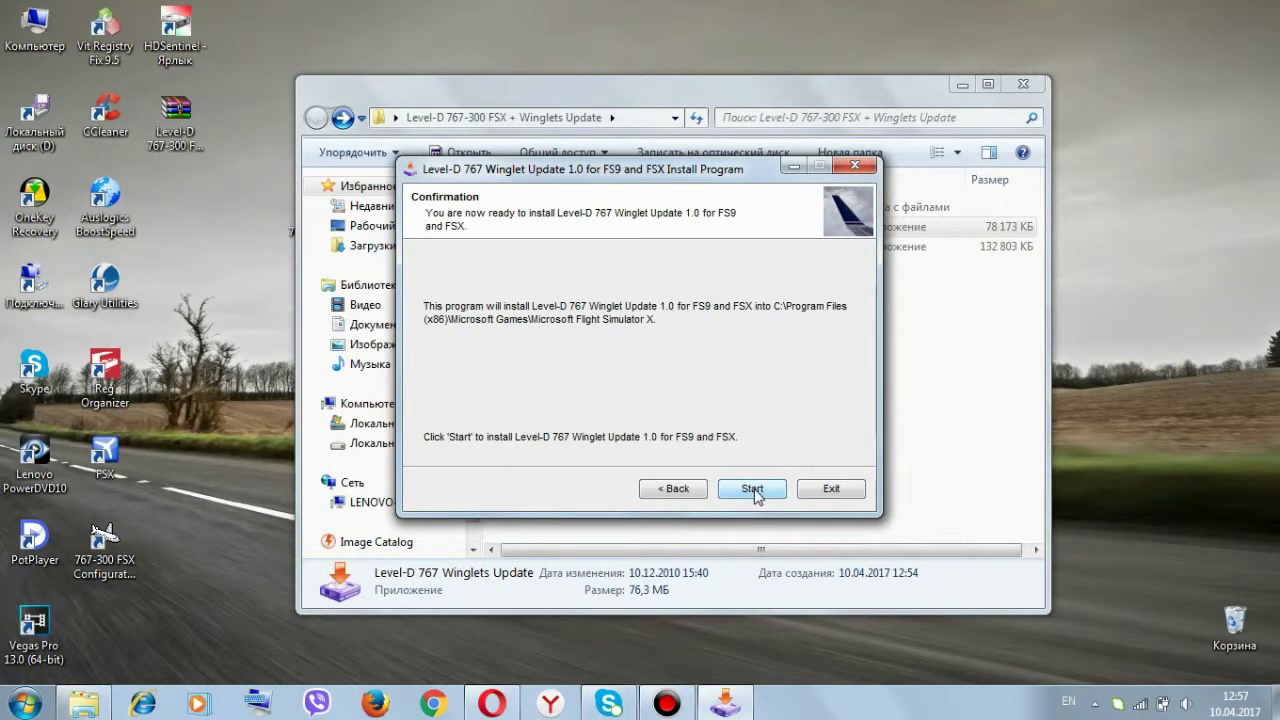
left_click(753, 490)
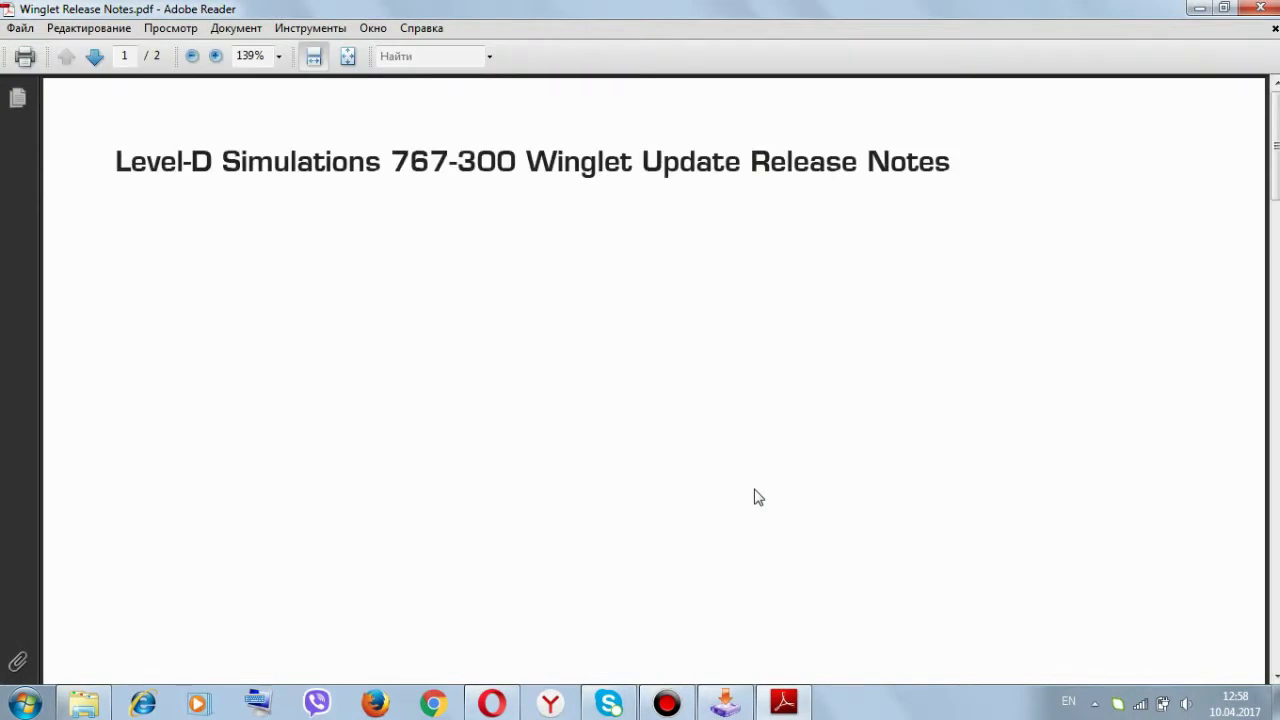
Skim through the Winglet Release Notes PDF and close it
scroll(667, 432, "down", 5)
scroll(667, 432, "down", 9)
scroll(667, 432, "down", 15)
scroll(667, 432, "down", 8)
scroll(762, 410, "up", 20)
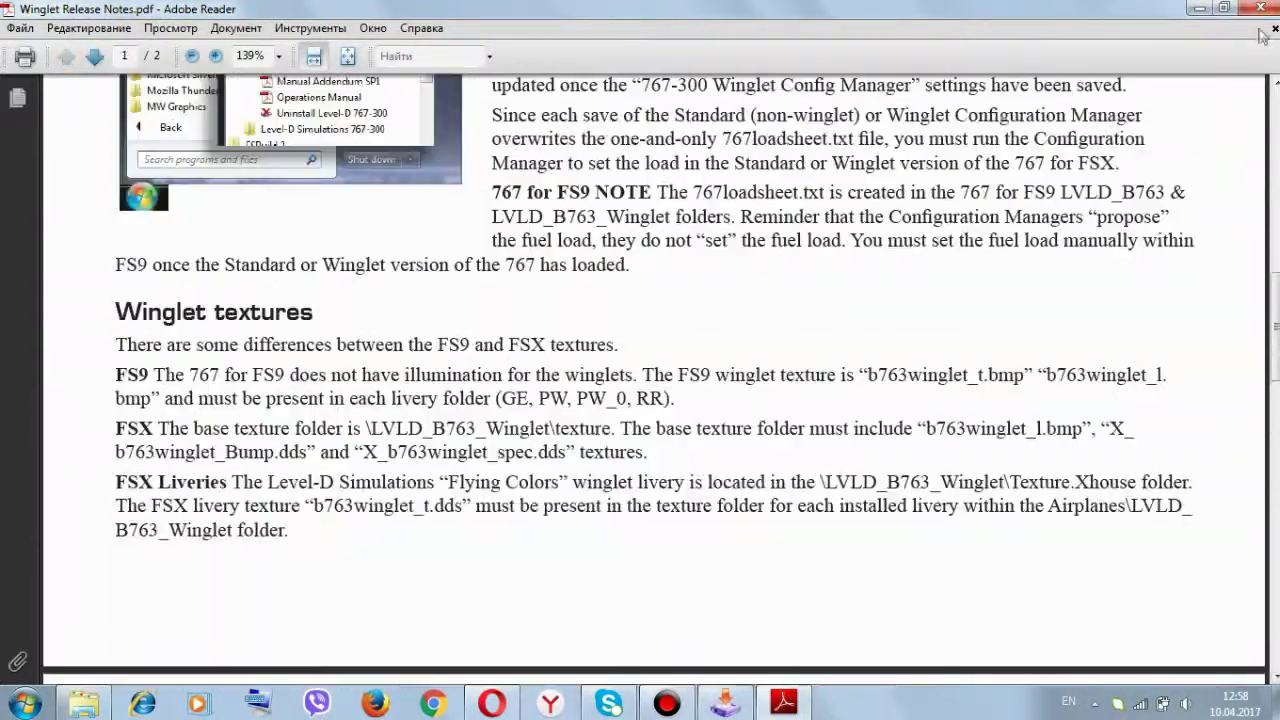
left_click(1260, 9)
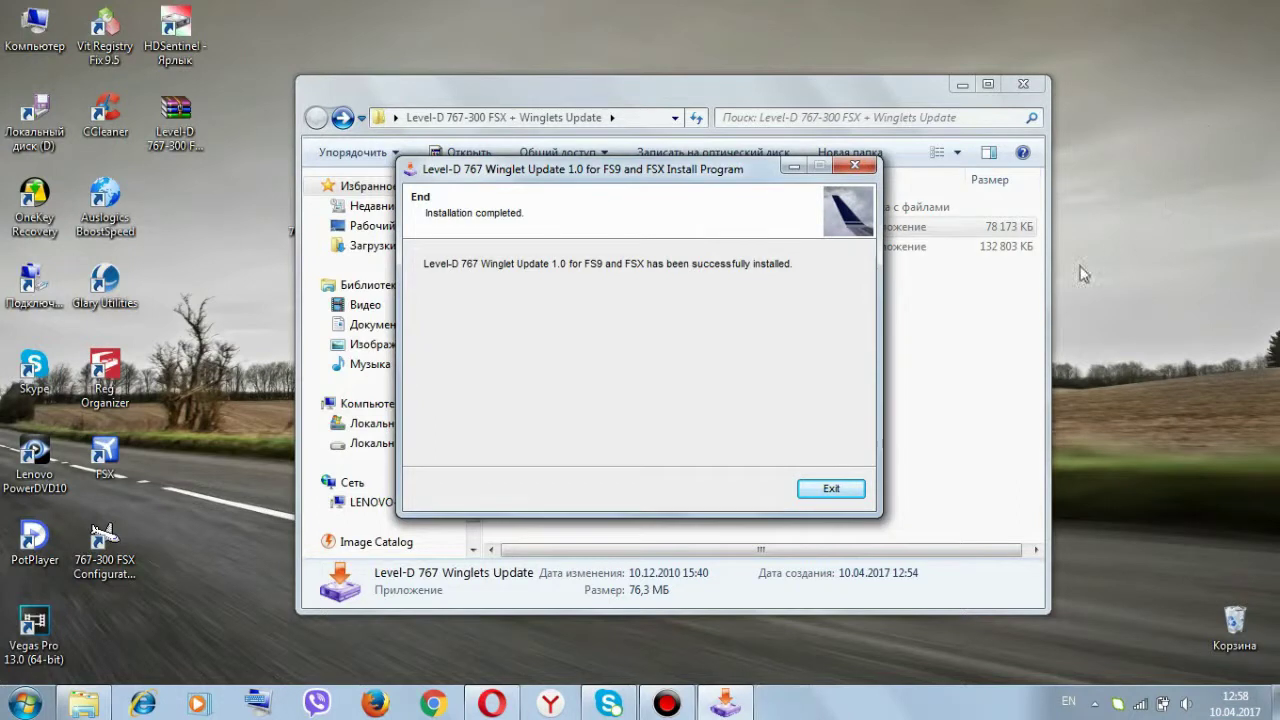
Exit the Winglet Update installer and open the Crack folder
left_click(831, 489)
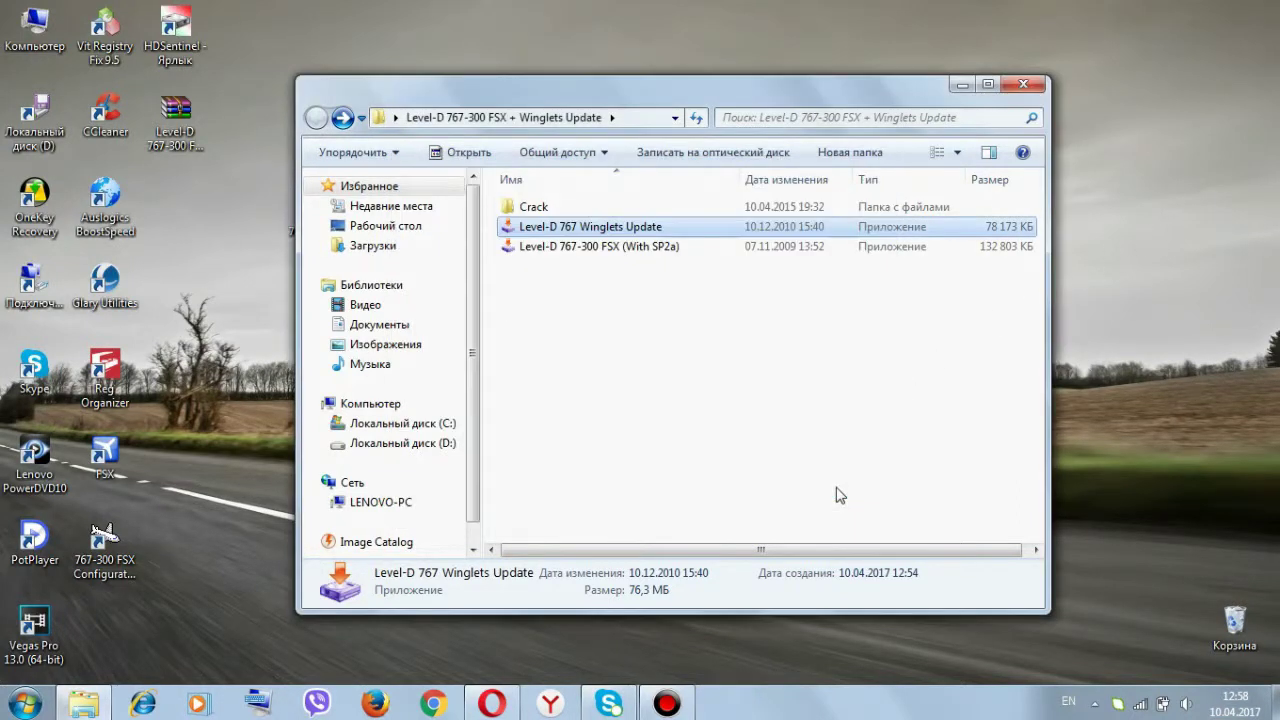
double_click(526, 208)
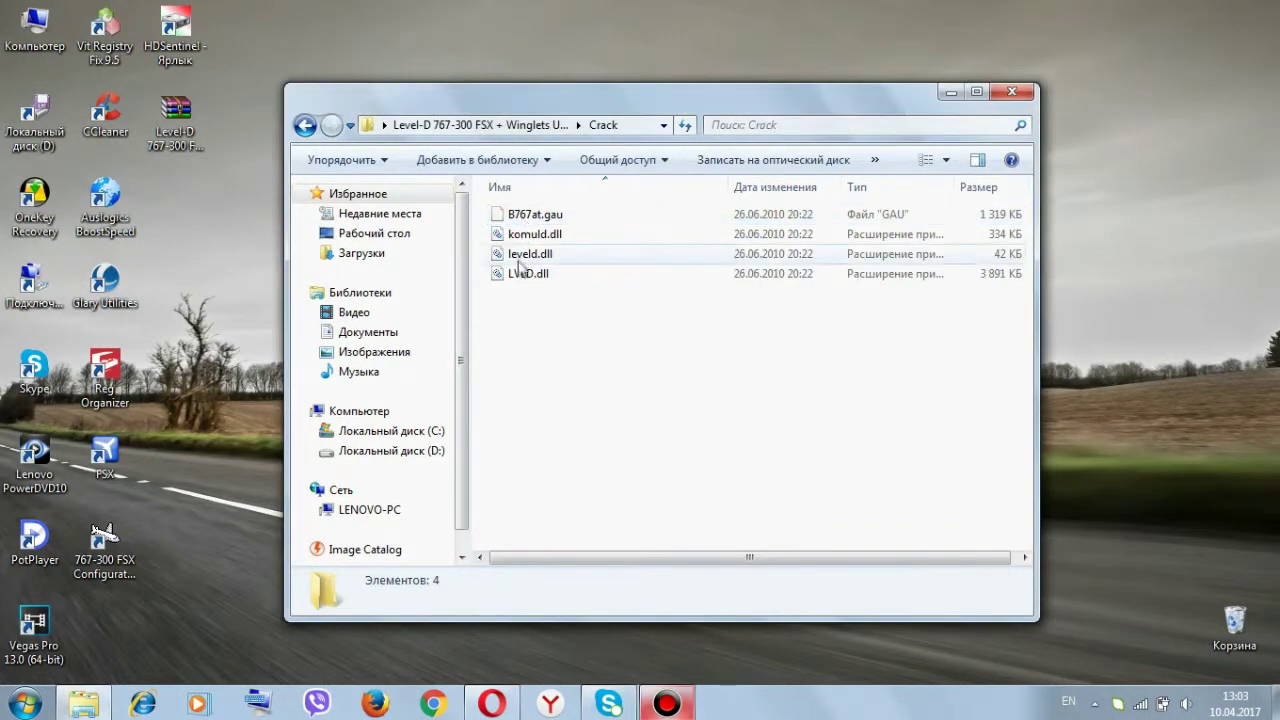
left_click_drag(522, 296, 531, 325)
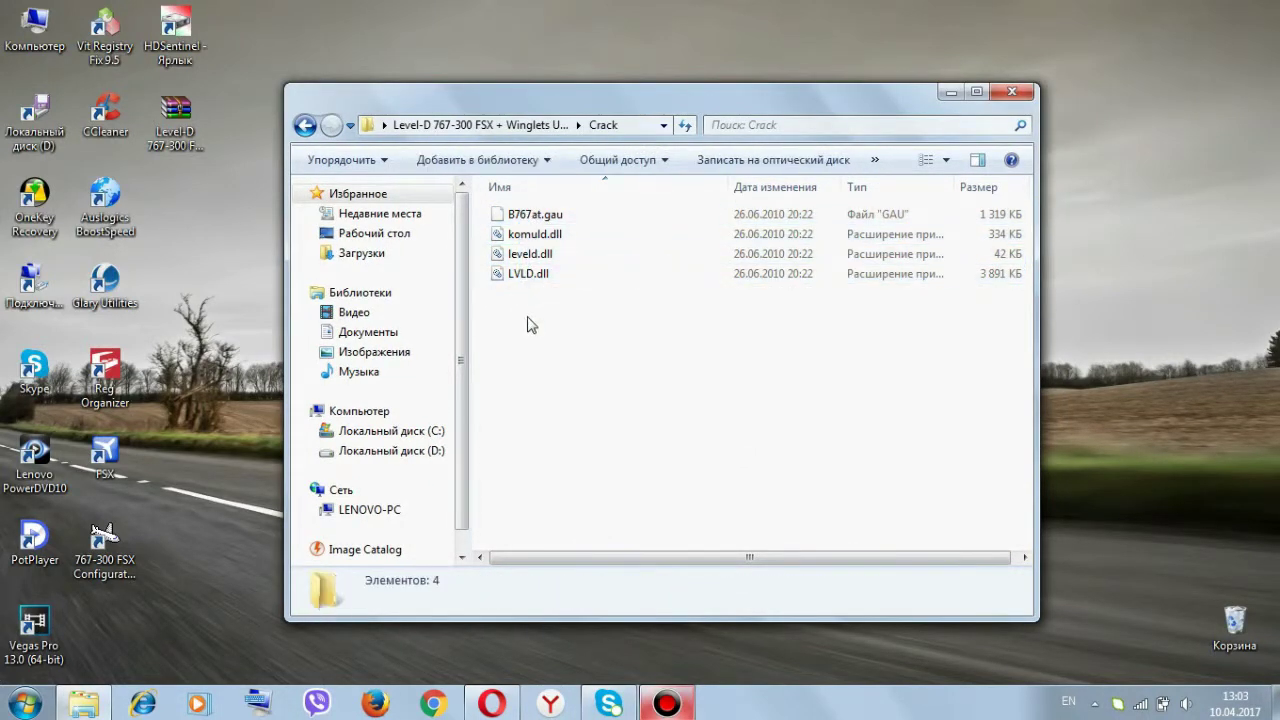
Open the FSX shortcut's file location and arrange its window side by side with the Crack folder window
right_click(103, 453)
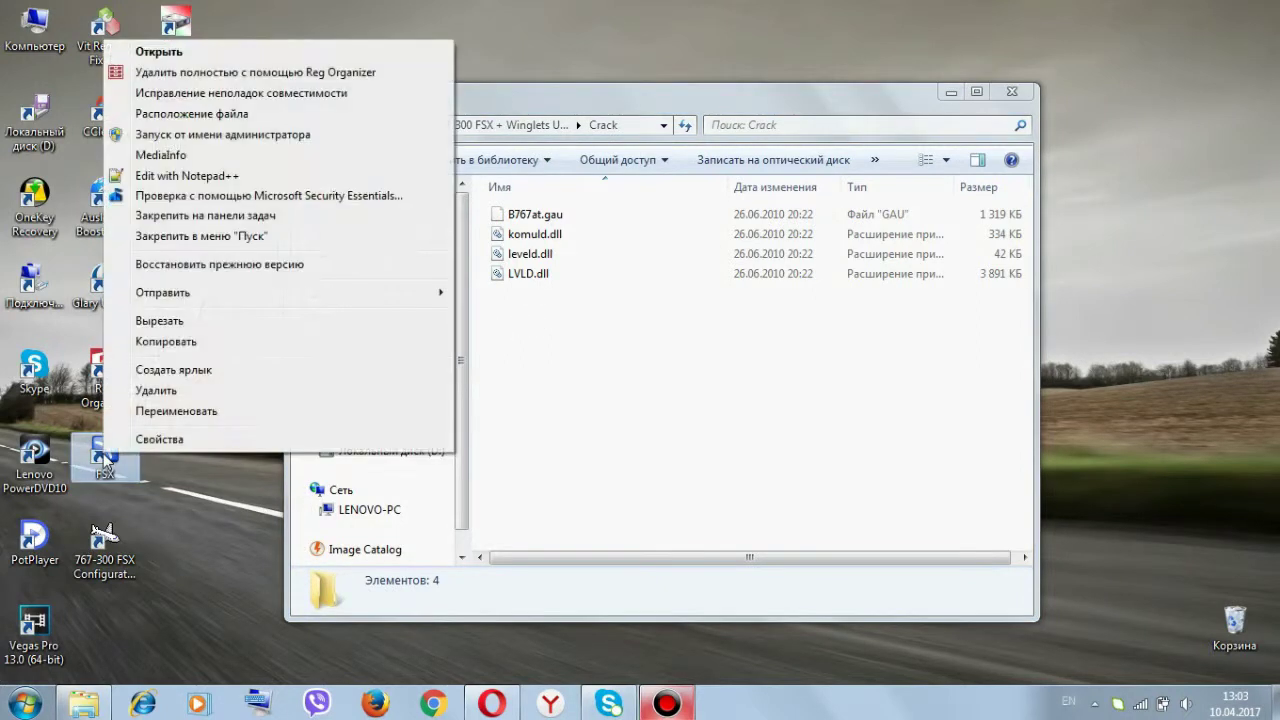
left_click(190, 114)
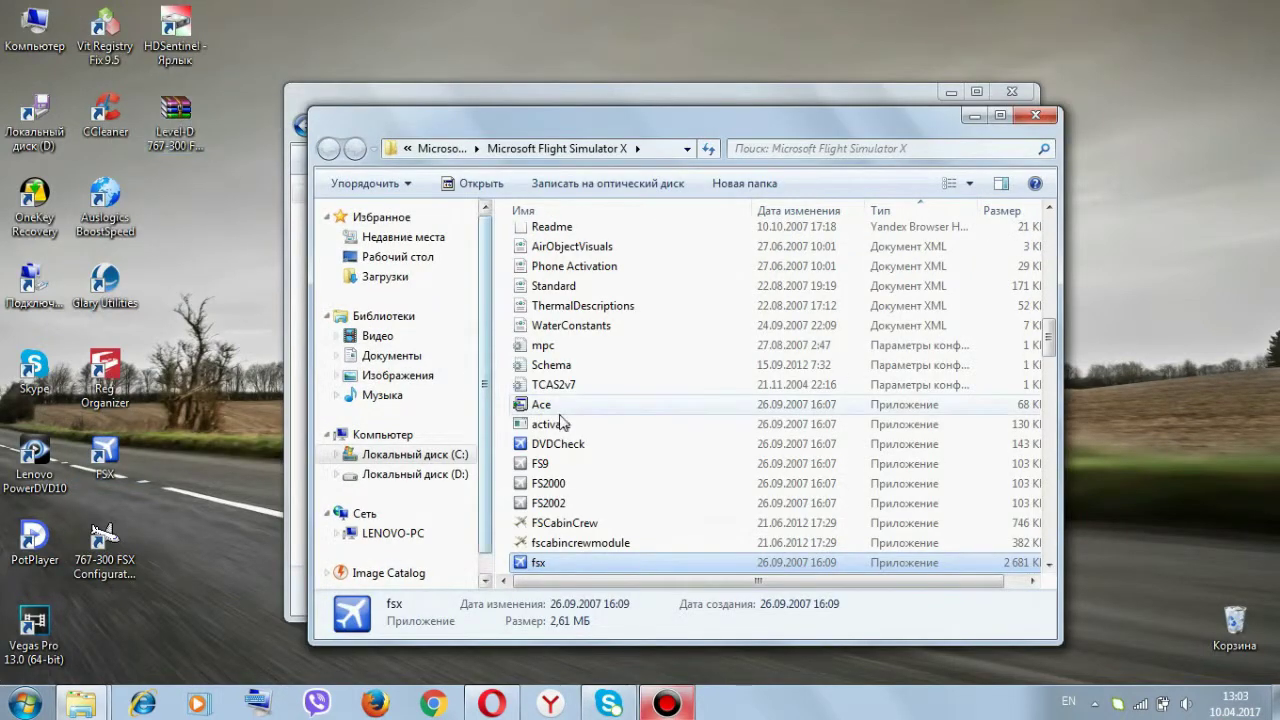
scroll(562, 422, "up", 6)
left_click_drag(832, 132, 0, 74)
left_click_drag(676, 104, 864, 104)
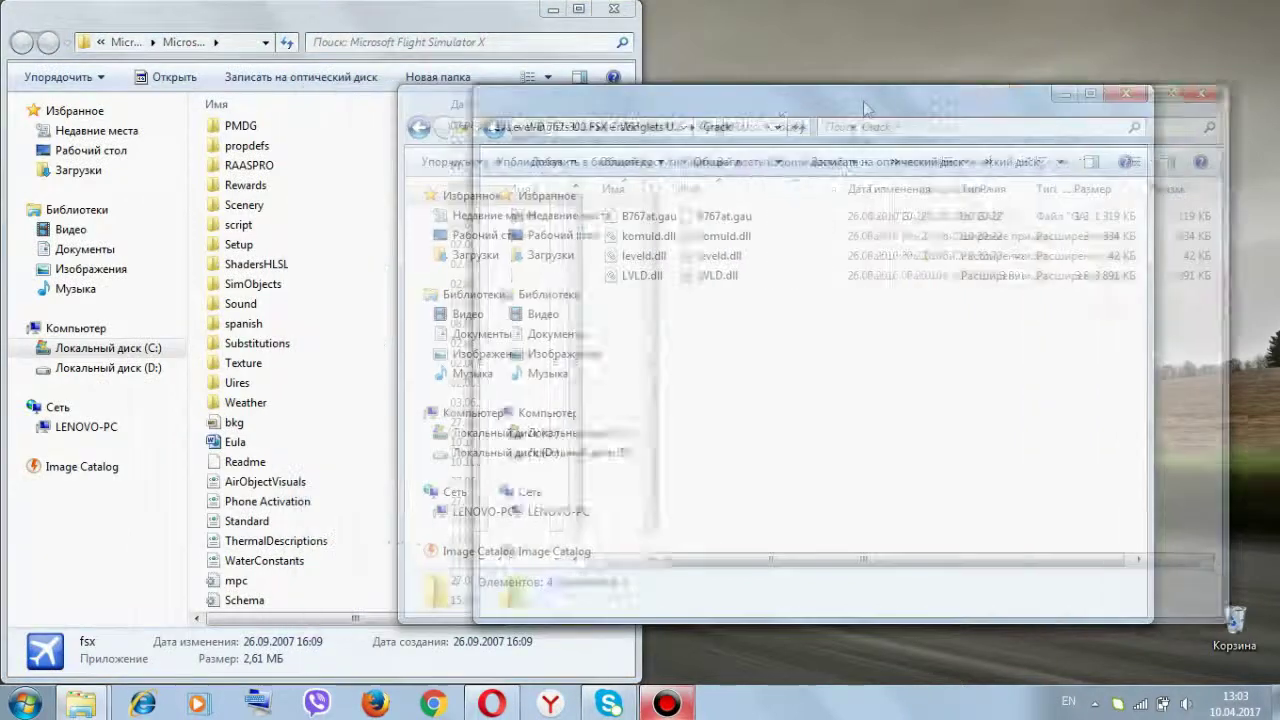
Fit the Crack folder window to the free half of the screen and open the LVLD folder inside FSX's Gauges folder
key("super+Right")
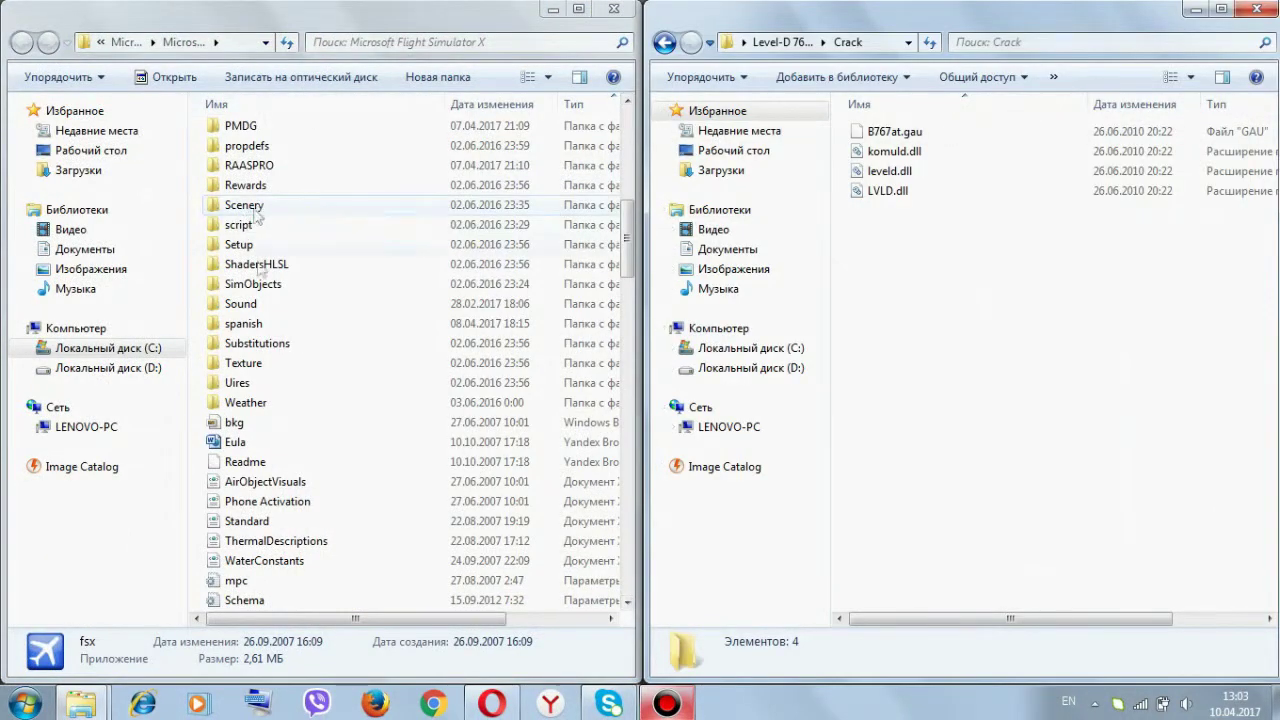
scroll(260, 292, "down", 1)
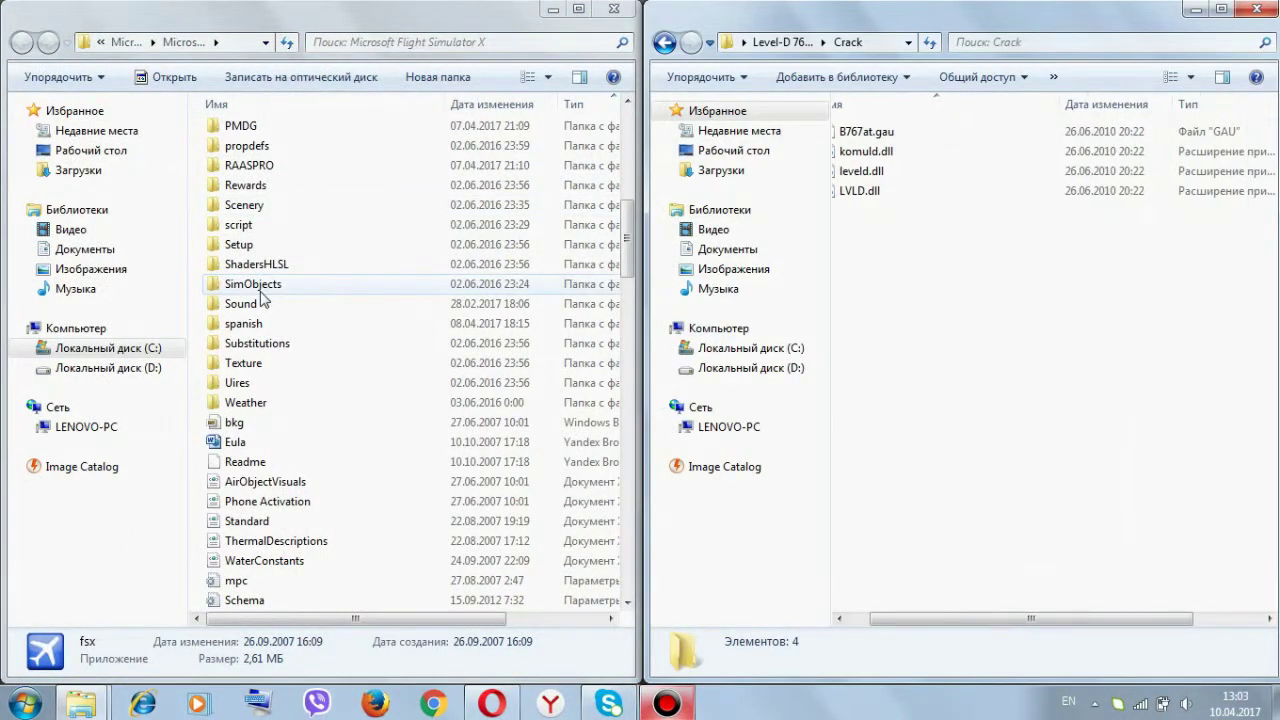
left_click(259, 289)
scroll(259, 289, "up", 3)
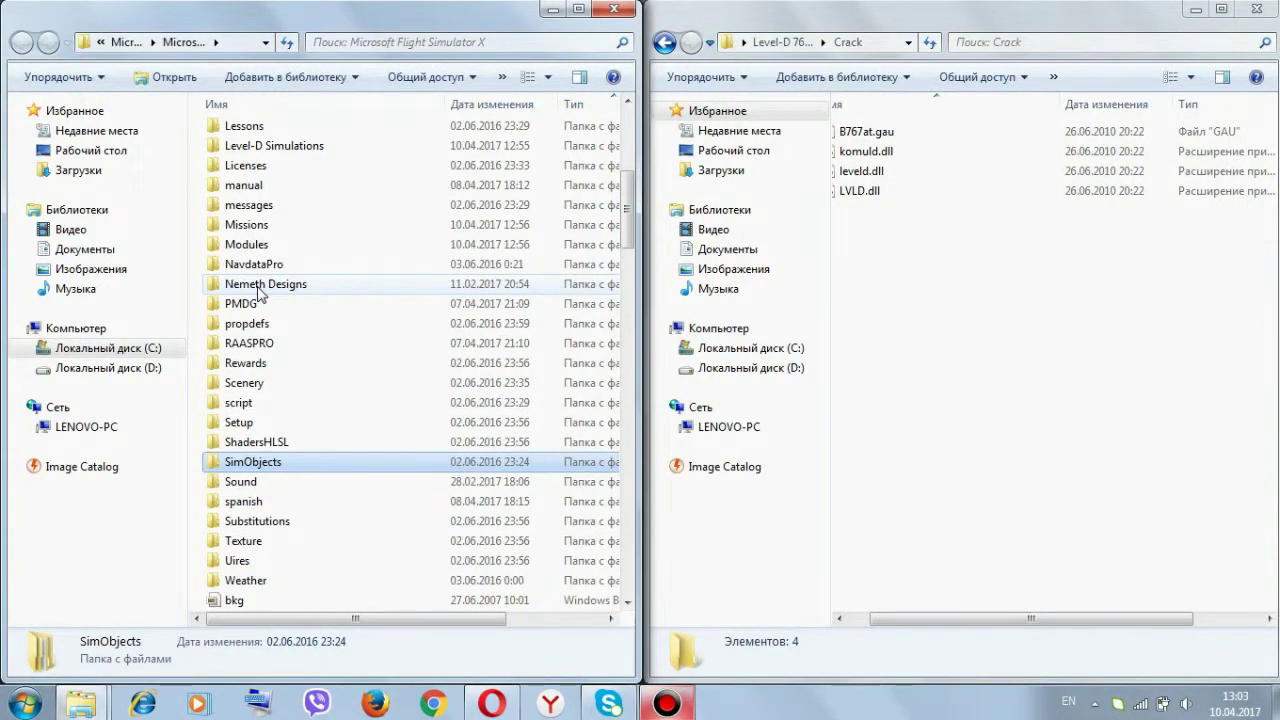
scroll(259, 289, "up", 2)
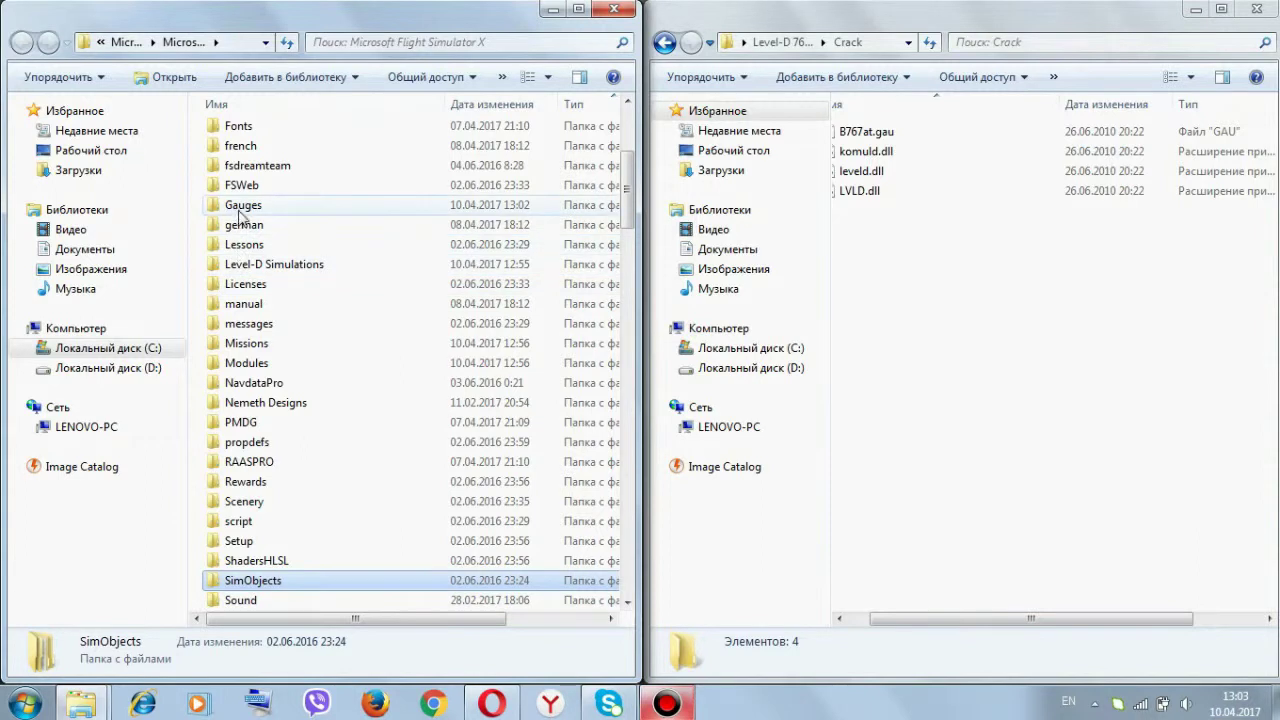
double_click(240, 206)
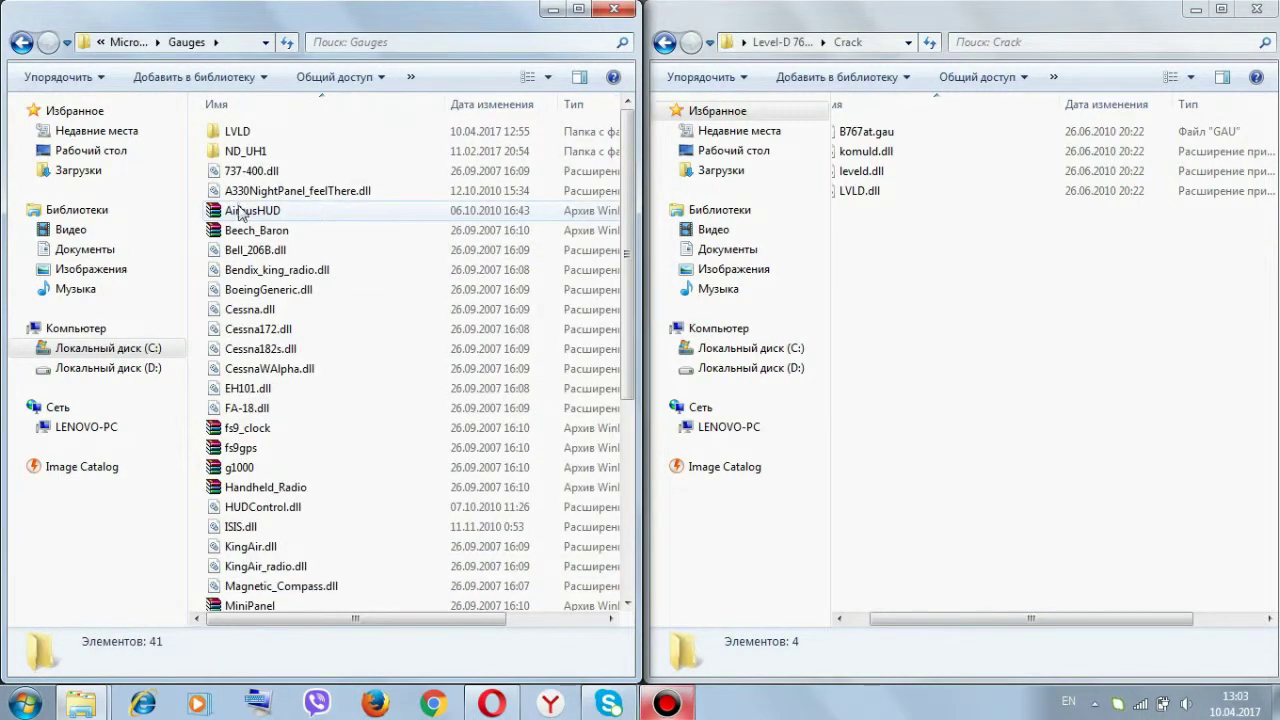
double_click(238, 132)
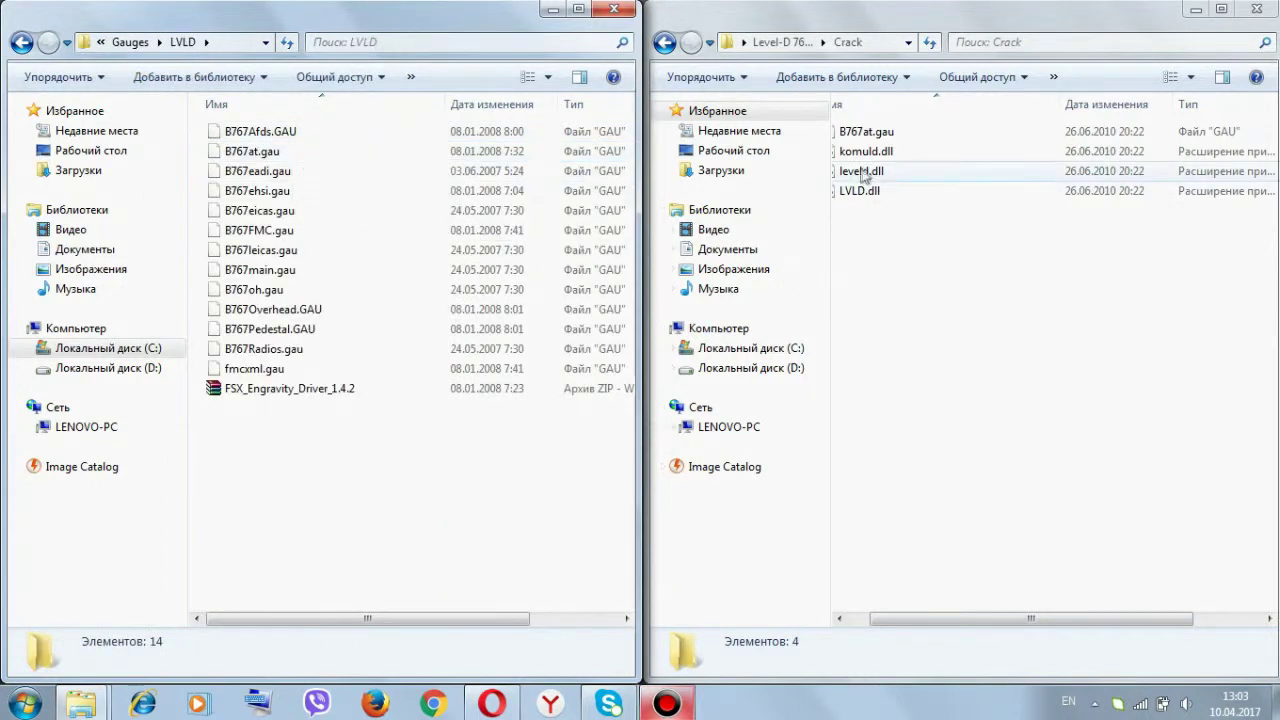
Copy B767at.gau from the Crack folder into Gauges\LVLD, replacing the existing file
left_click_drag(1006, 623, 875, 623)
left_click(886, 142)
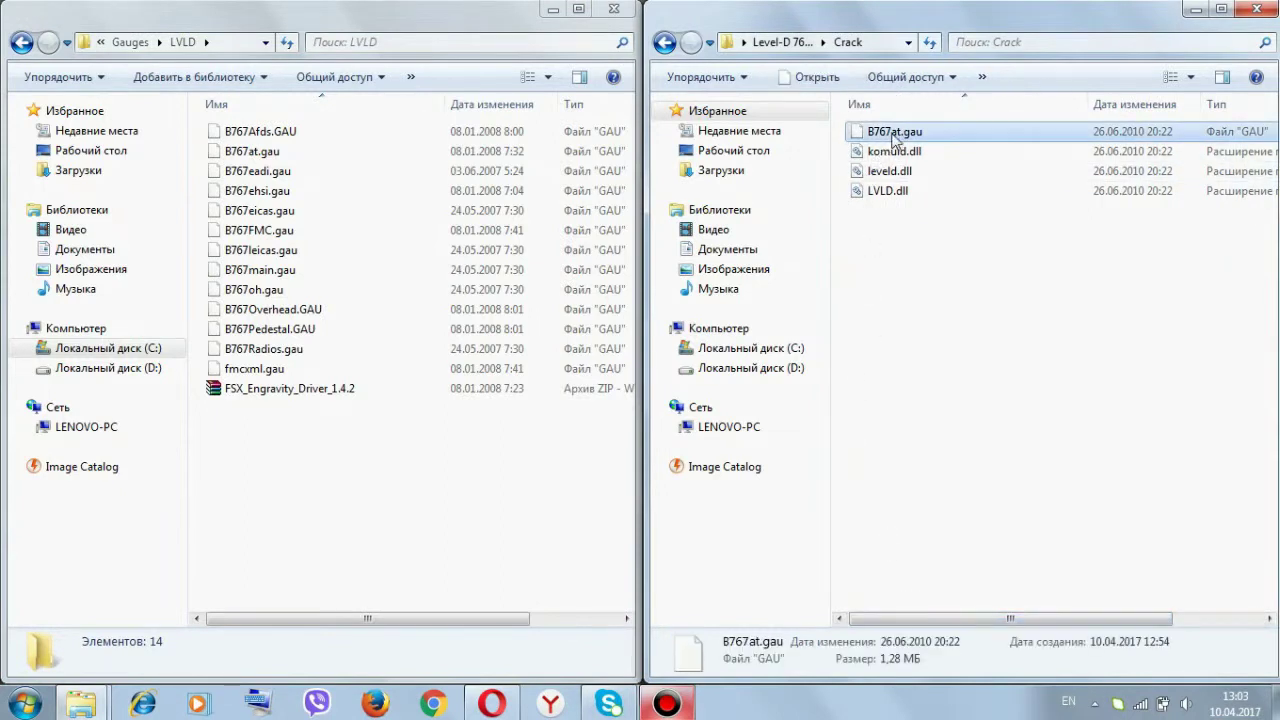
right_click(895, 140)
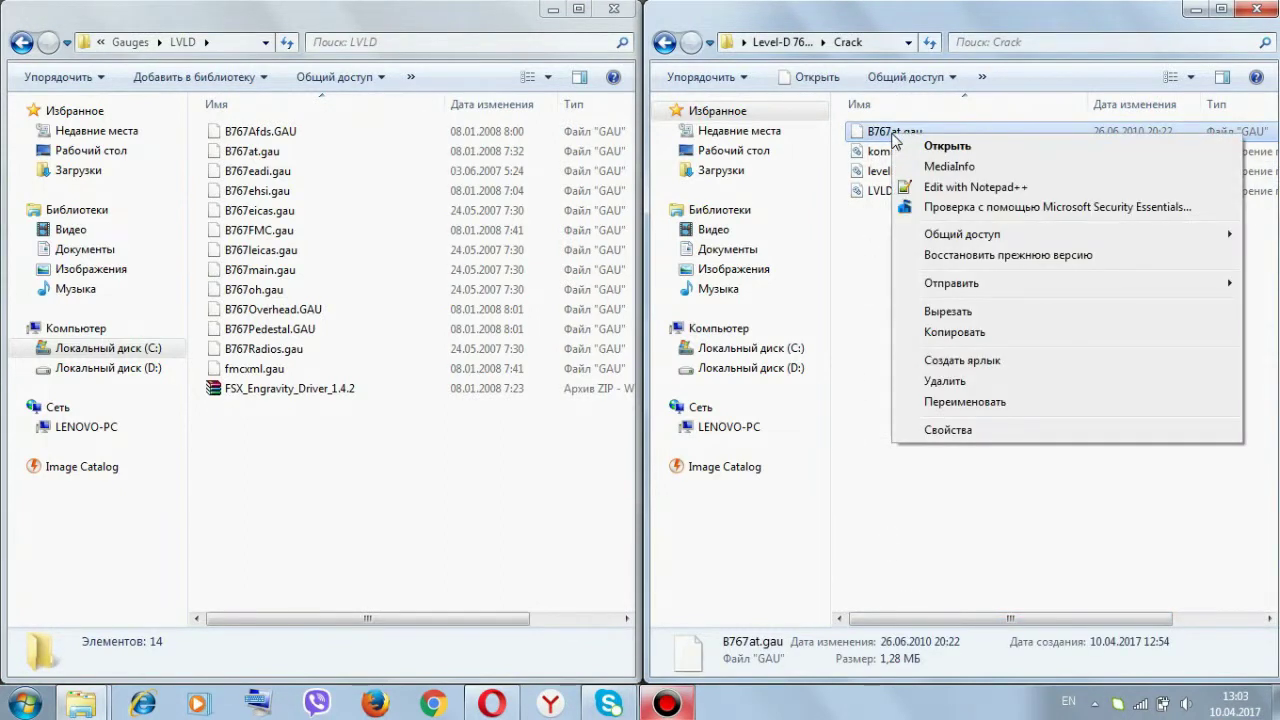
left_click(936, 334)
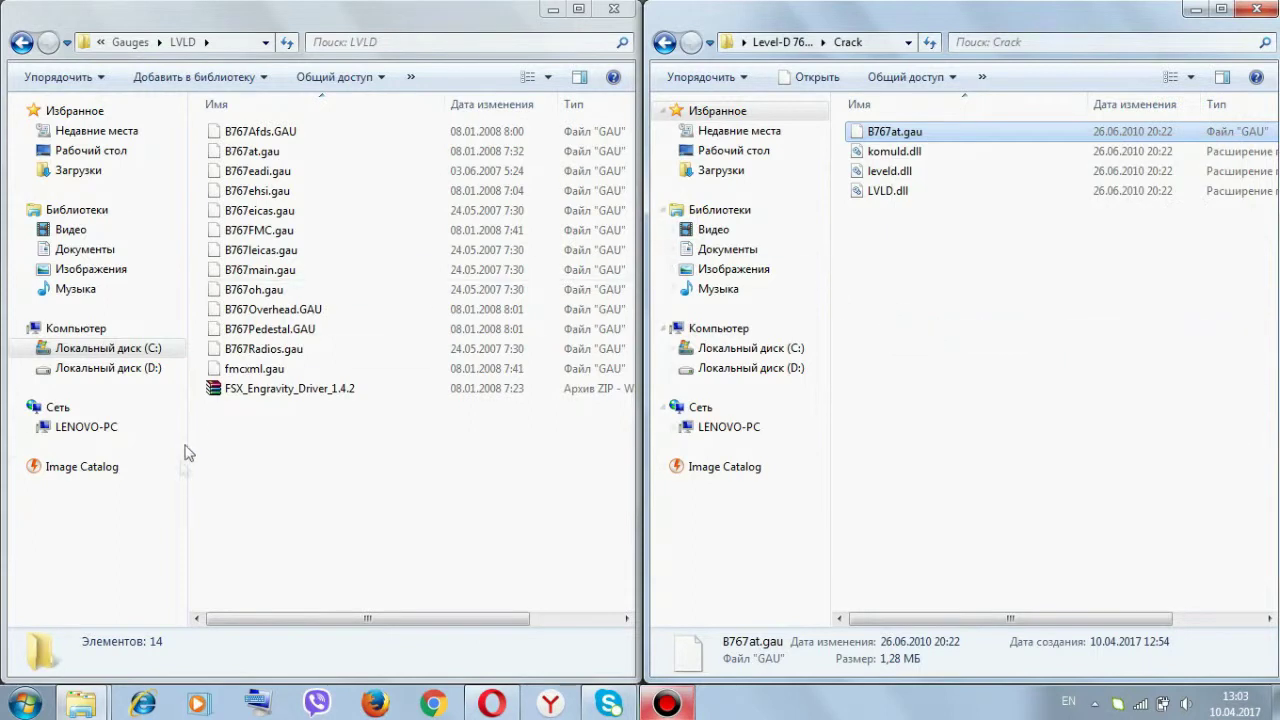
right_click(222, 474)
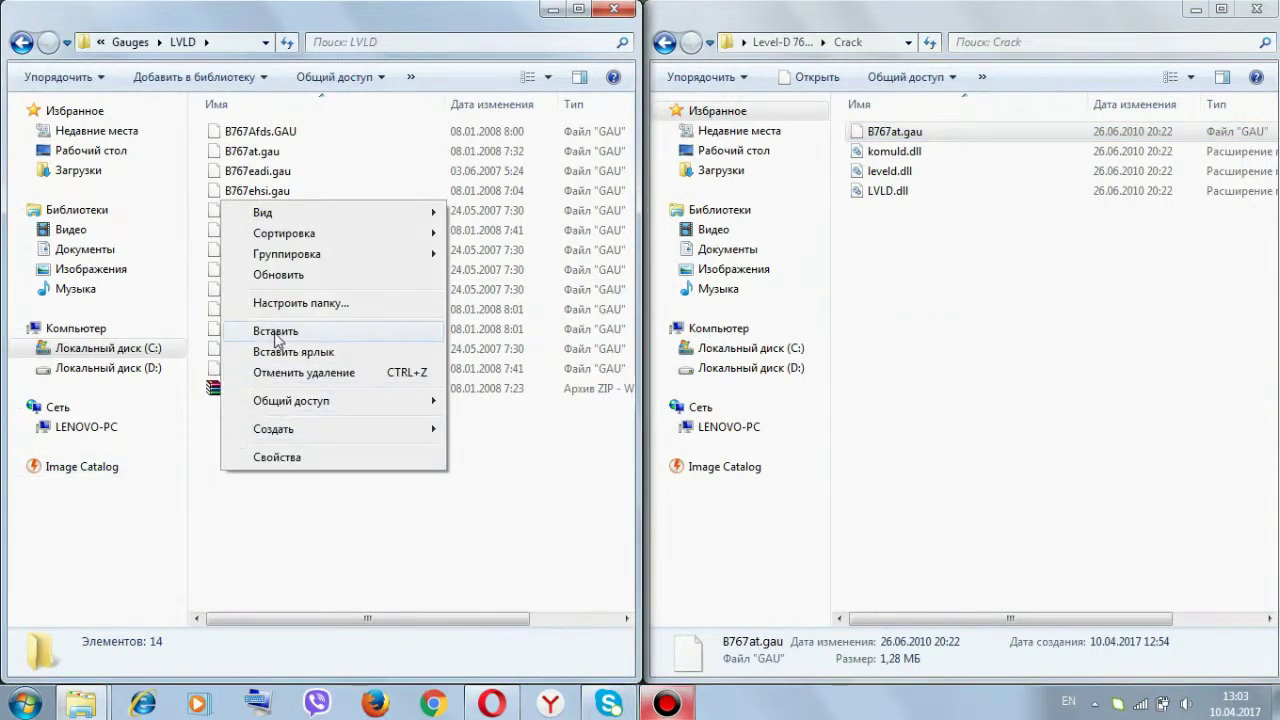
left_click(276, 334)
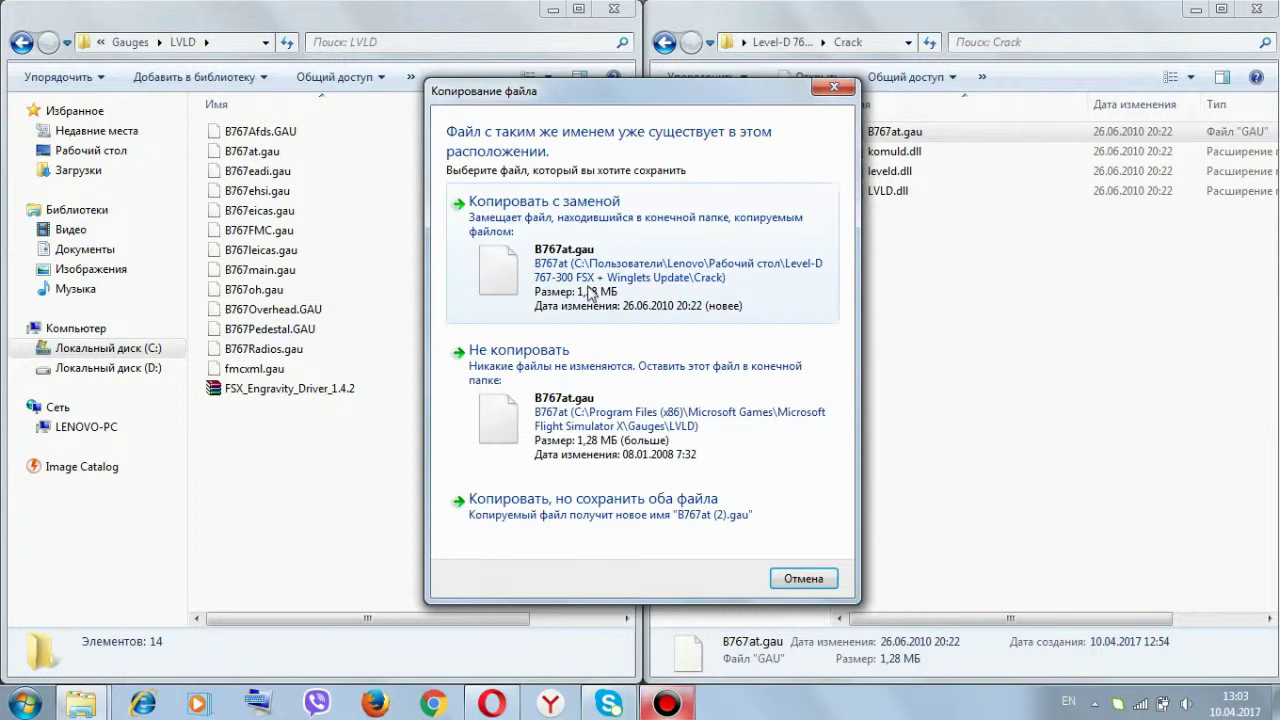
left_click(583, 287)
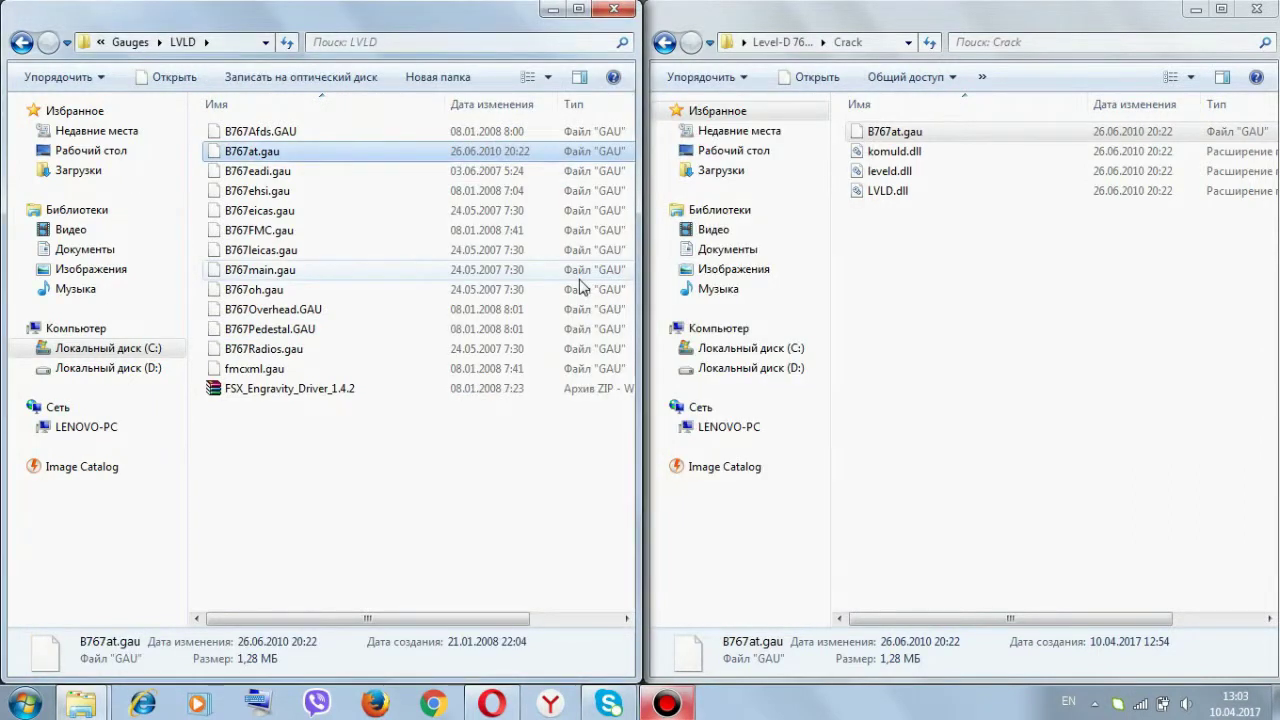
Copy komuld.dll and leveld.dll from the Crack folder into Level-D Simulations\B767-300 in the FSX folder, replacing the existing leveld.dll
left_click(22, 43)
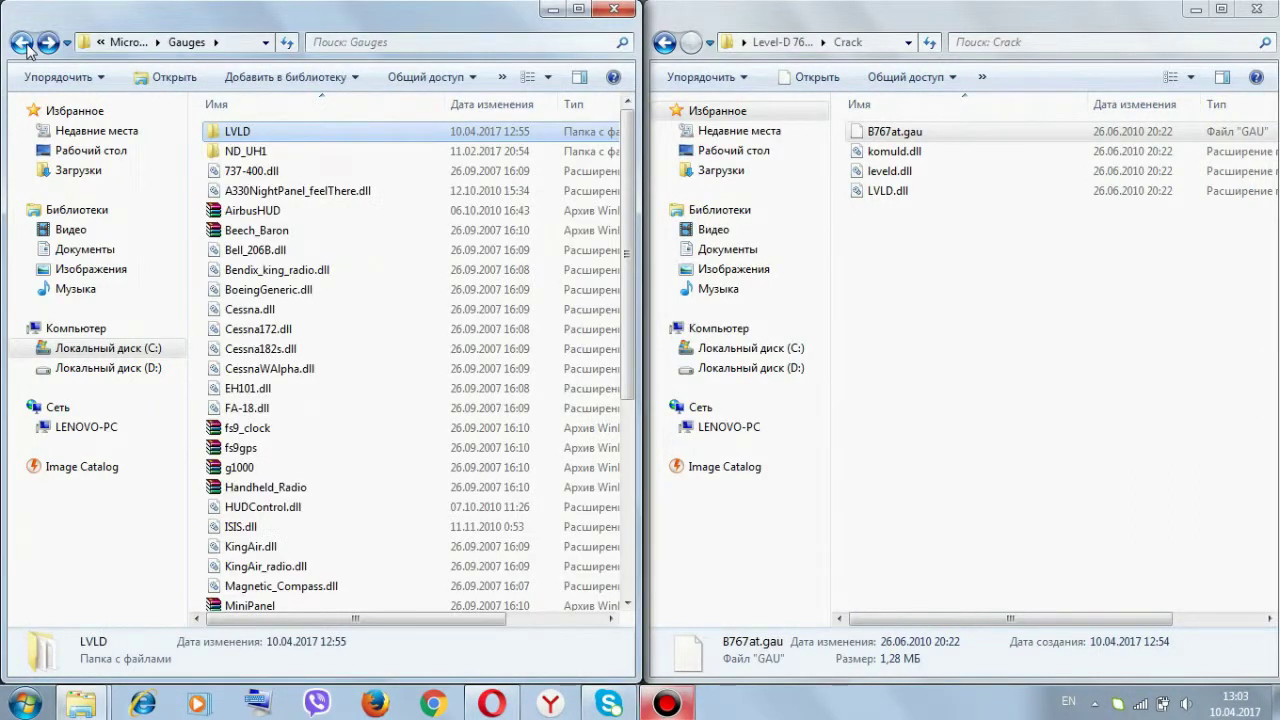
left_click(22, 43)
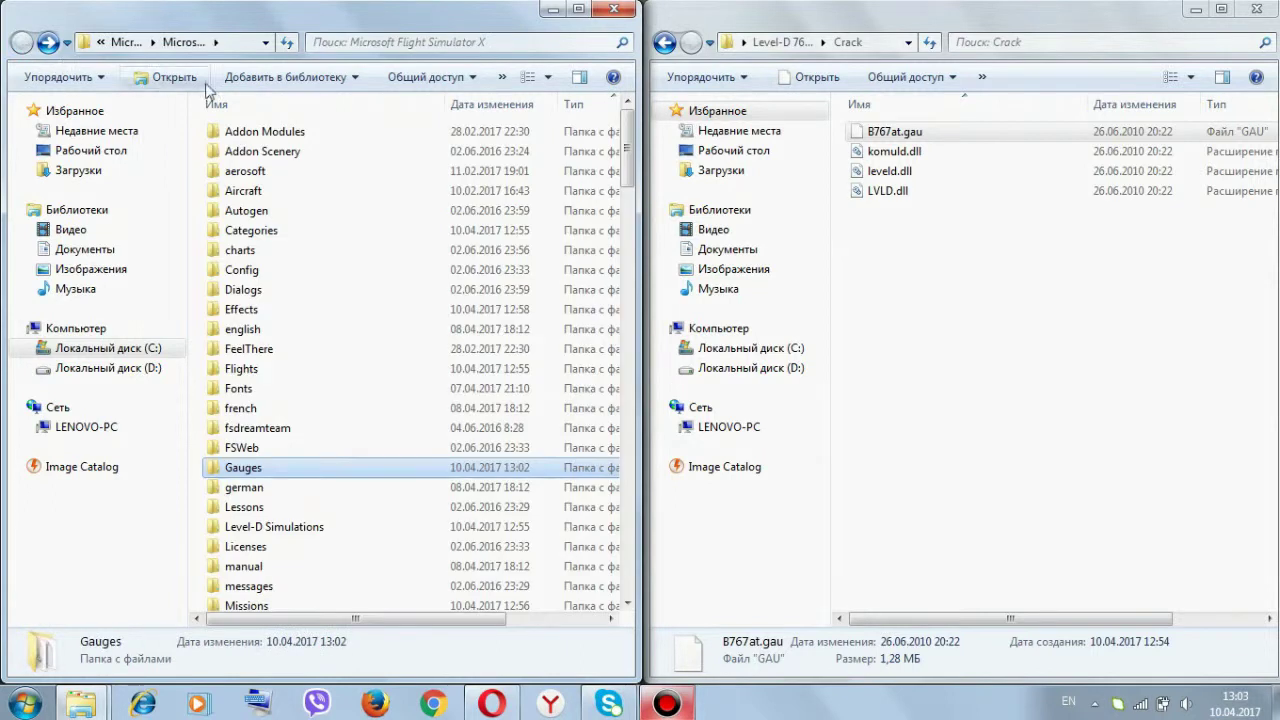
left_click(893, 222)
left_click_drag(840, 154, 883, 179)
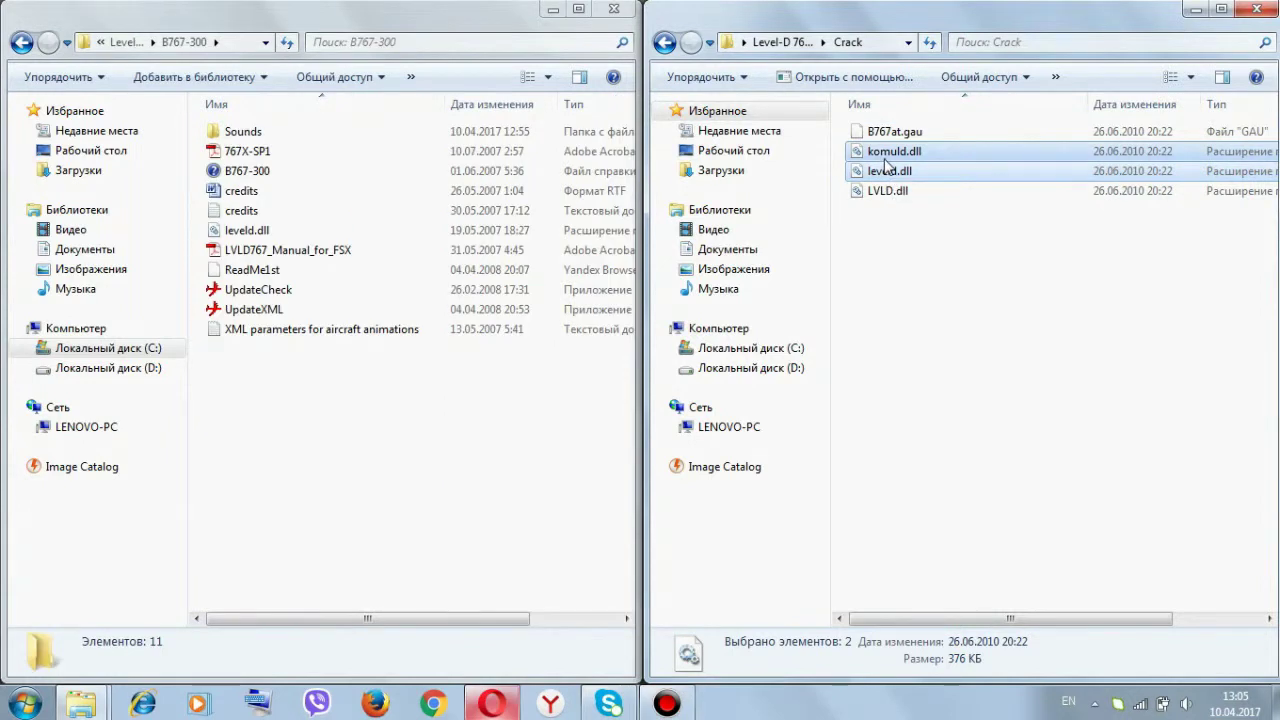
right_click(886, 165)
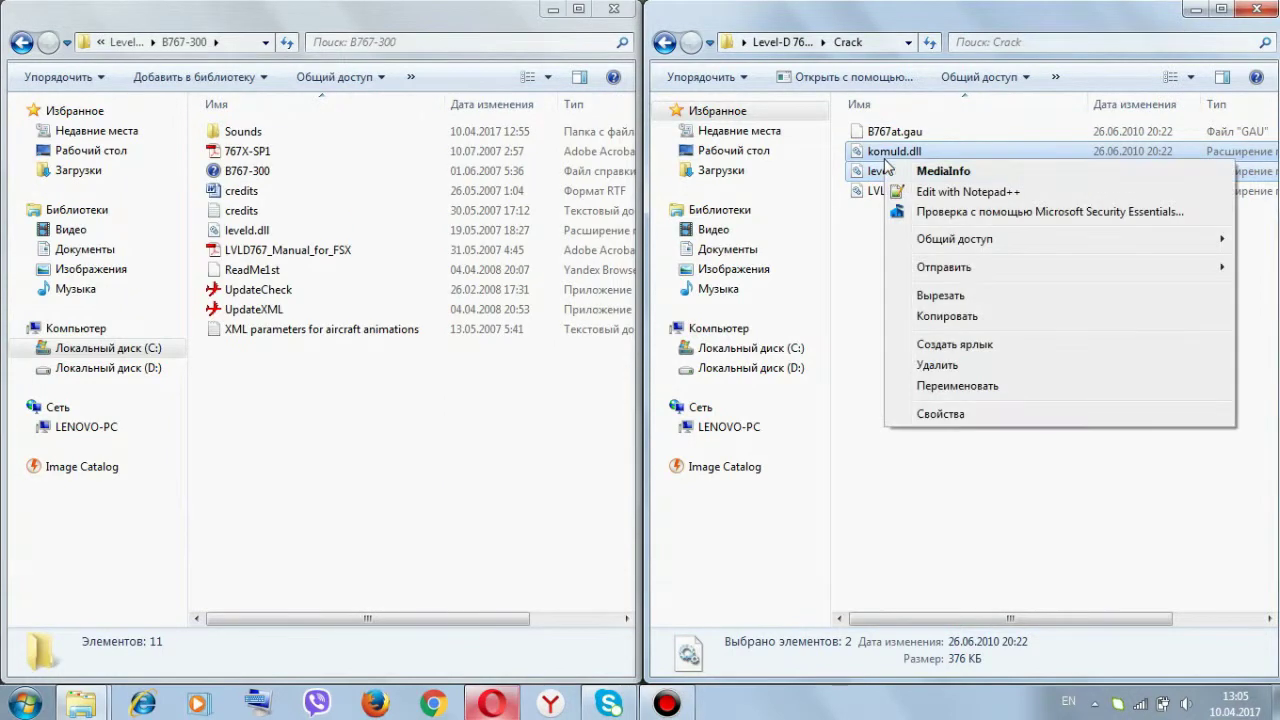
left_click(940, 316)
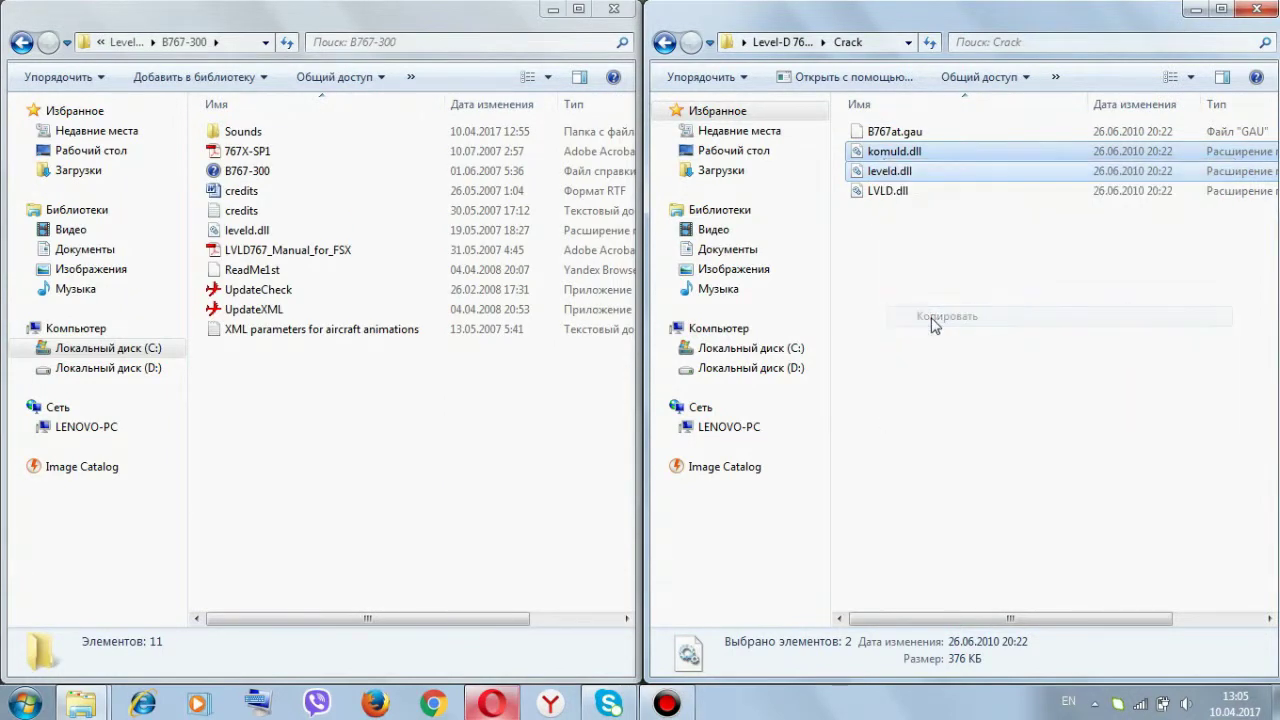
right_click(283, 404)
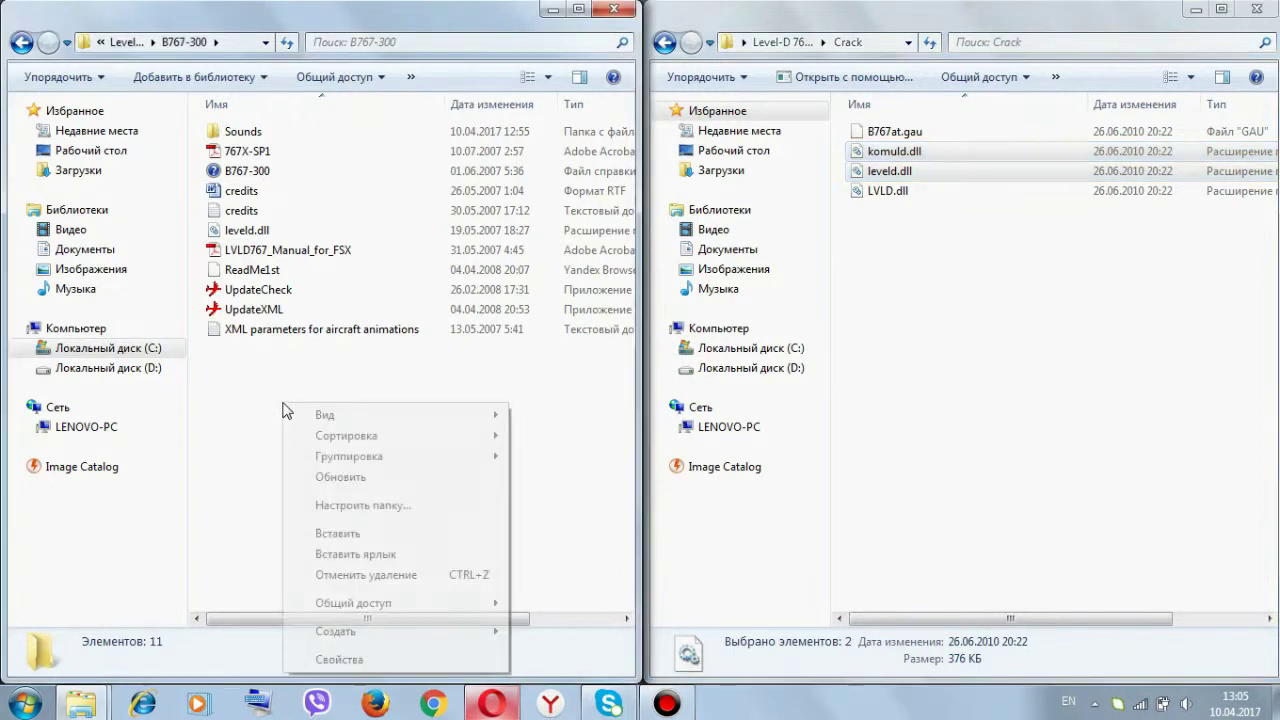
left_click(333, 535)
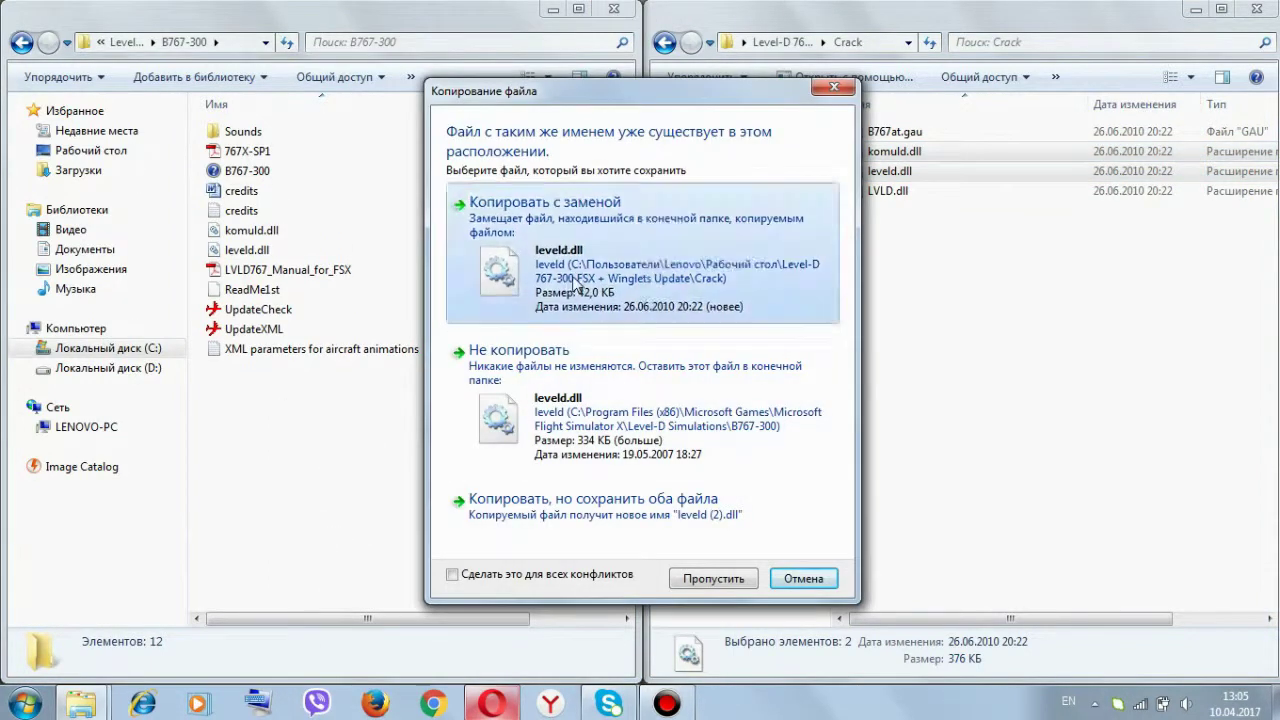
left_click(575, 287)
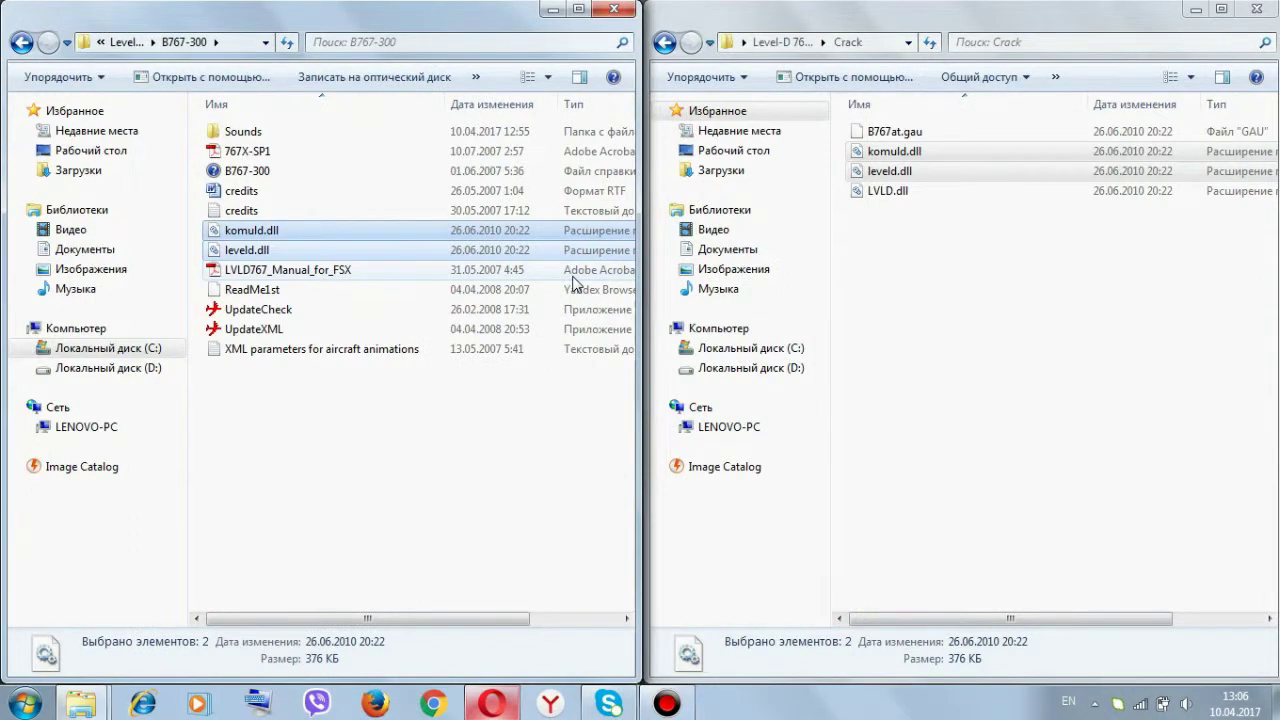
Return to the main Microsoft Flight Simulator X folder and open its Modules folder
left_click(22, 43)
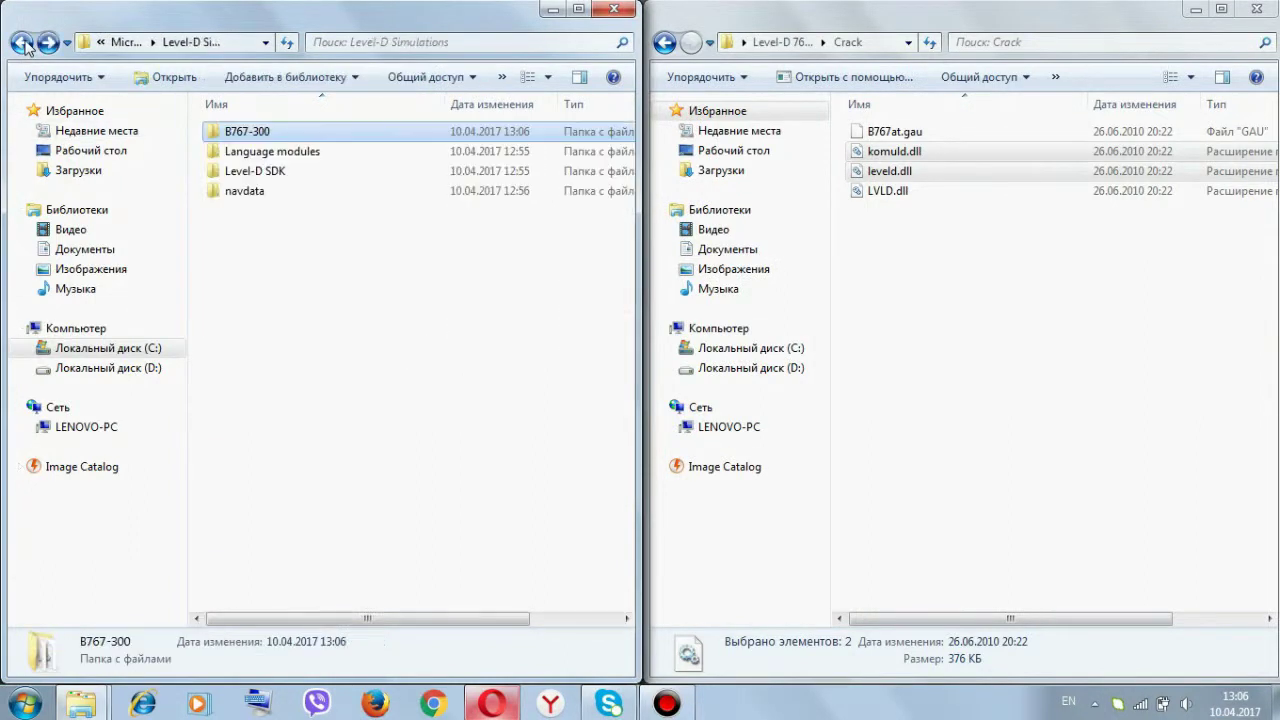
left_click(22, 43)
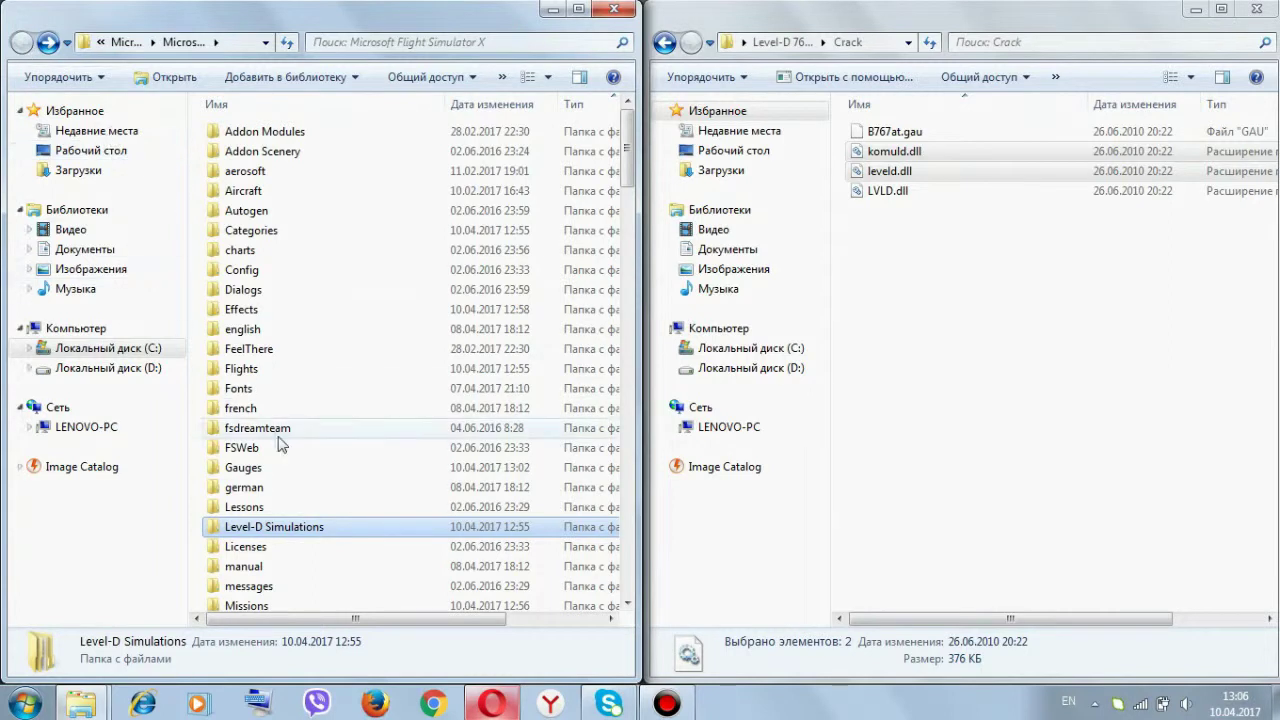
scroll(275, 583, "down", 1)
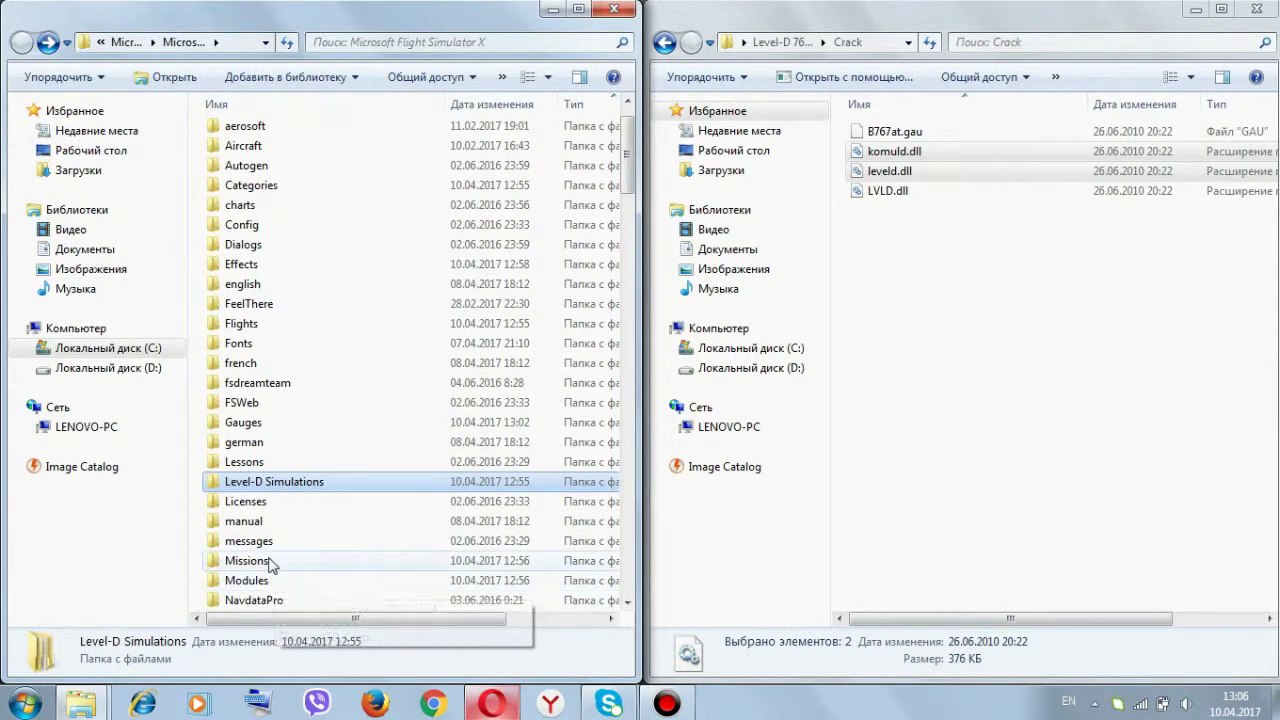
scroll(275, 555, "down", 1)
scroll(278, 546, "down", 3)
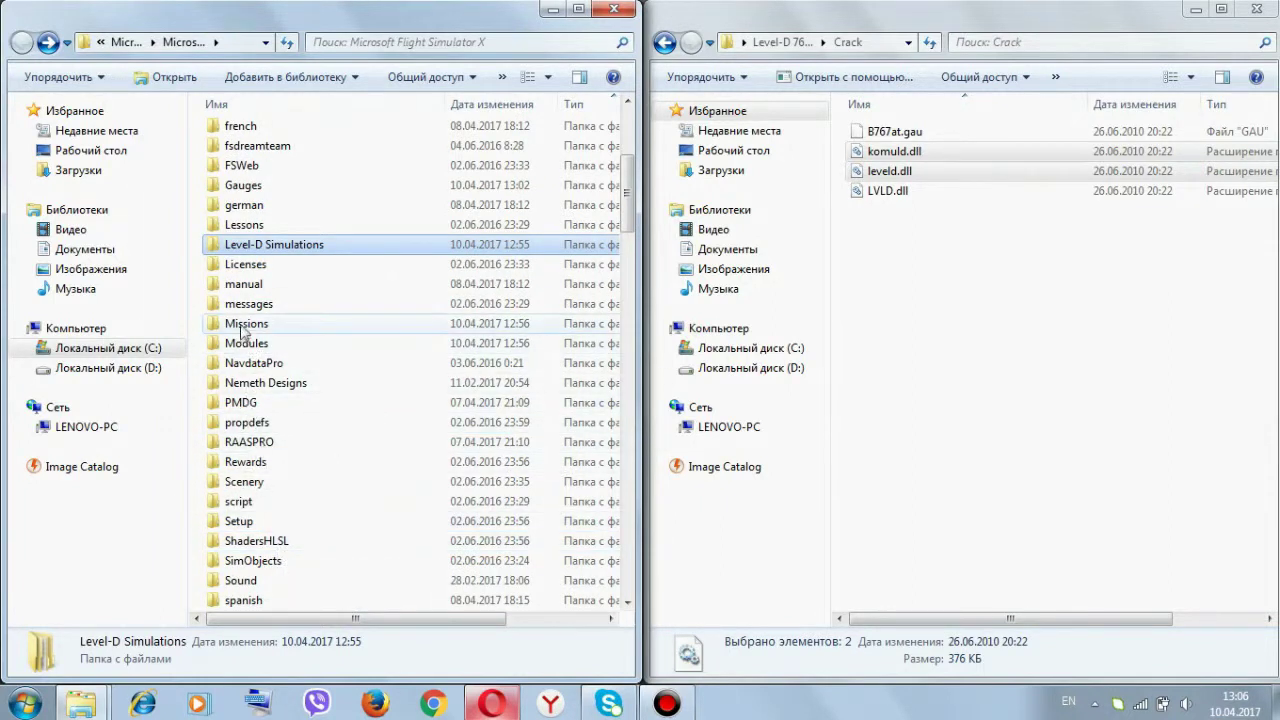
scroll(240, 325, "up", 5)
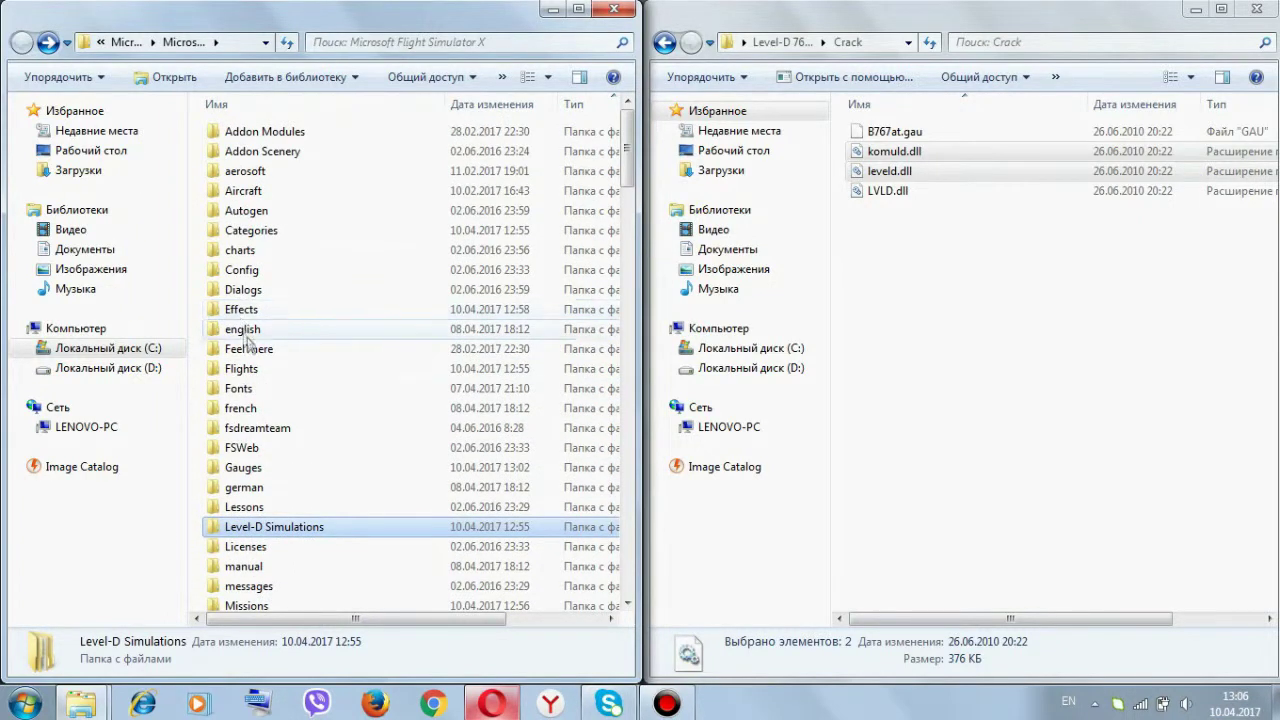
scroll(246, 448, "down", 1)
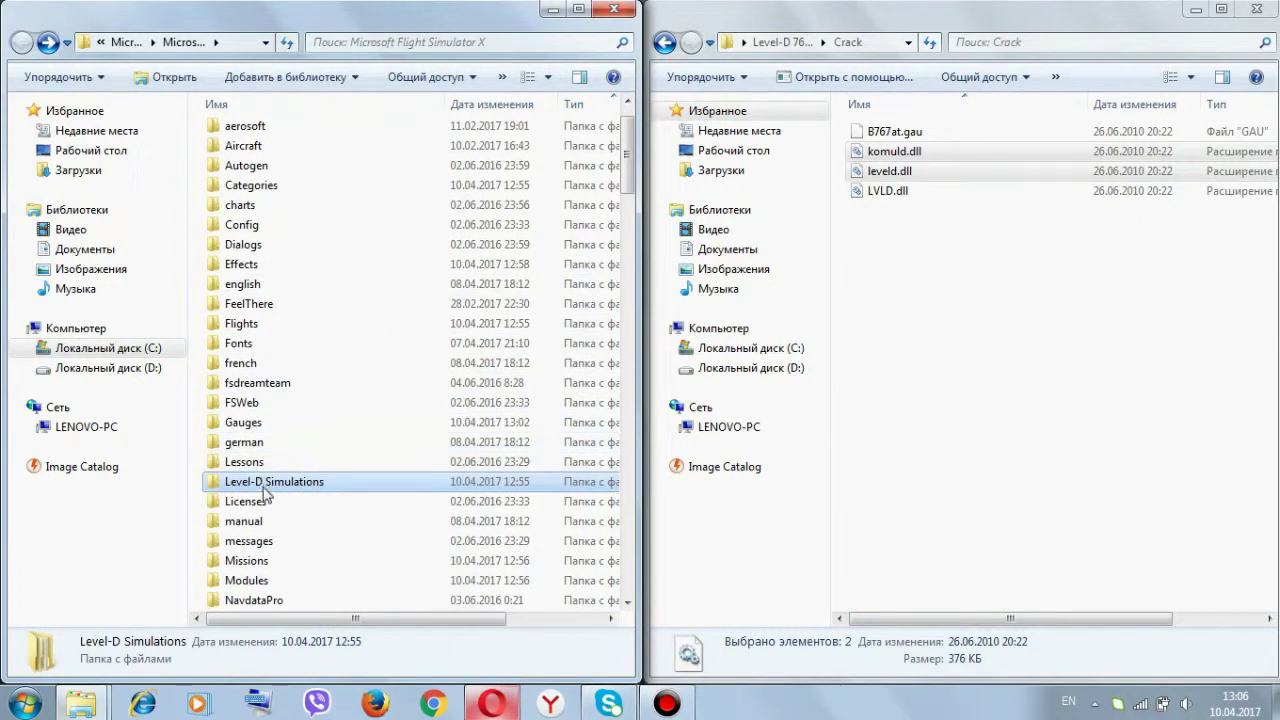
scroll(265, 495, "down", 3)
scroll(265, 500, "down", 3)
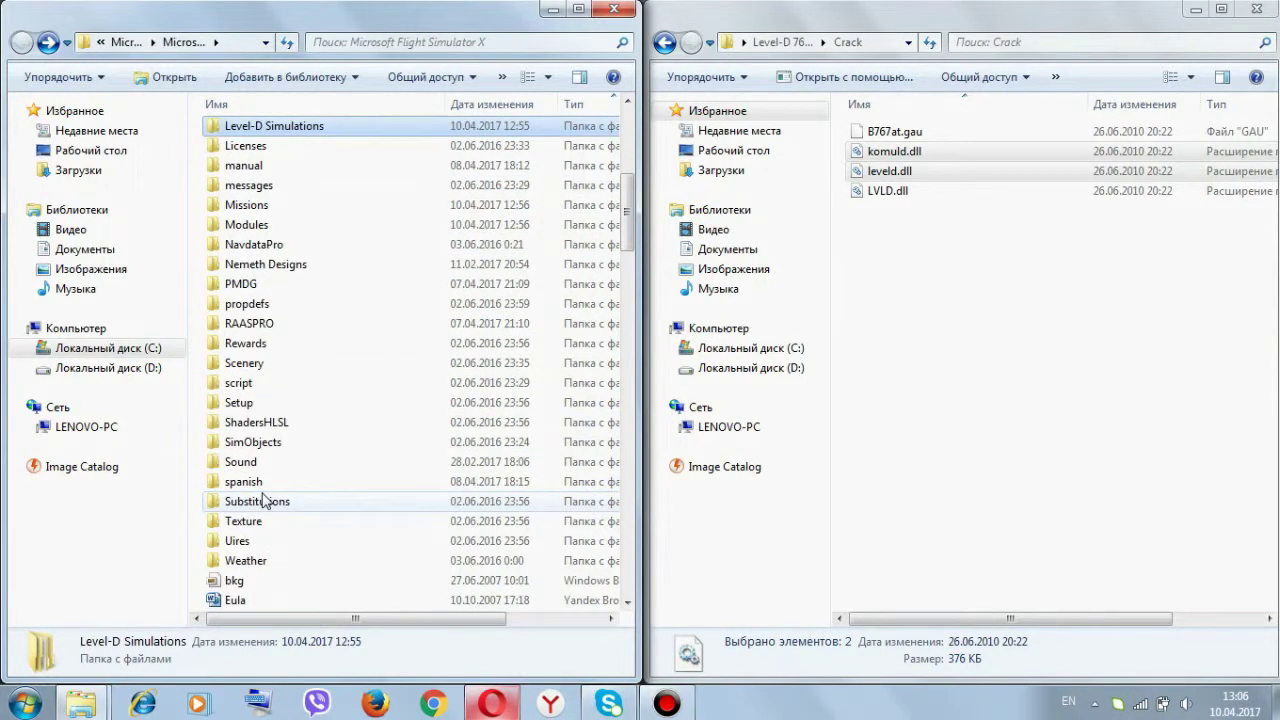
scroll(262, 500, "up", 1)
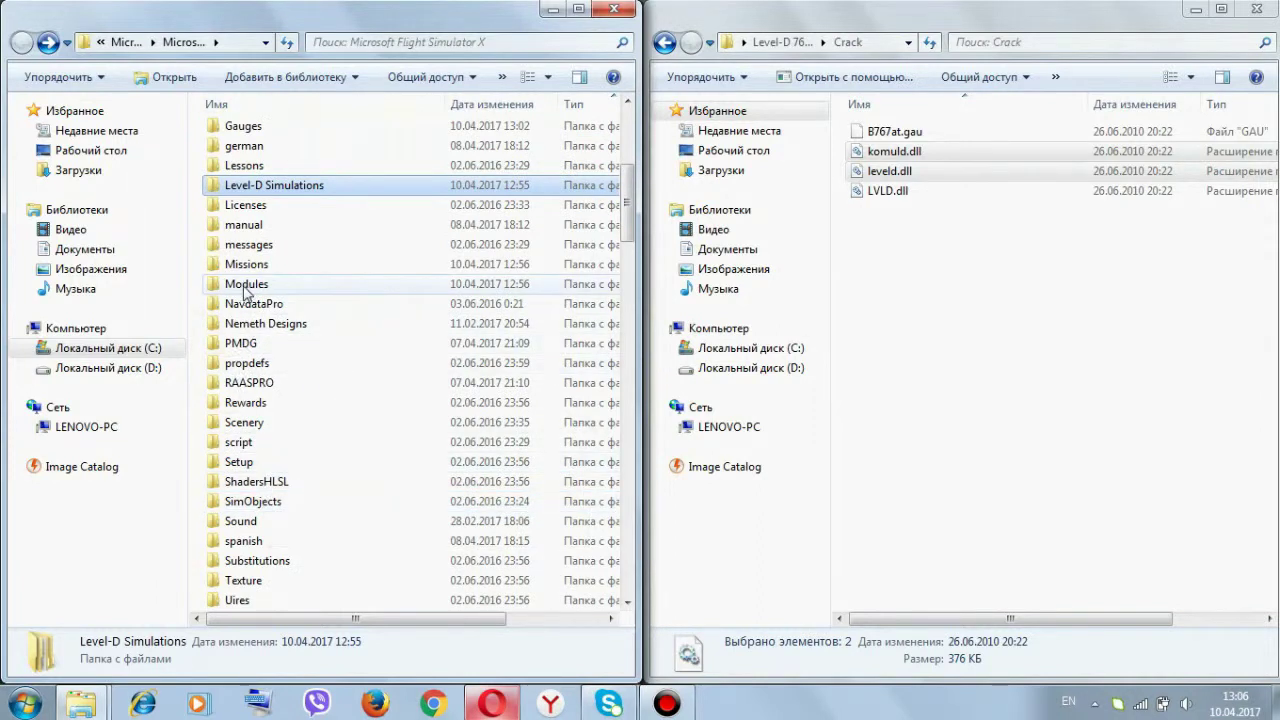
double_click(245, 287)
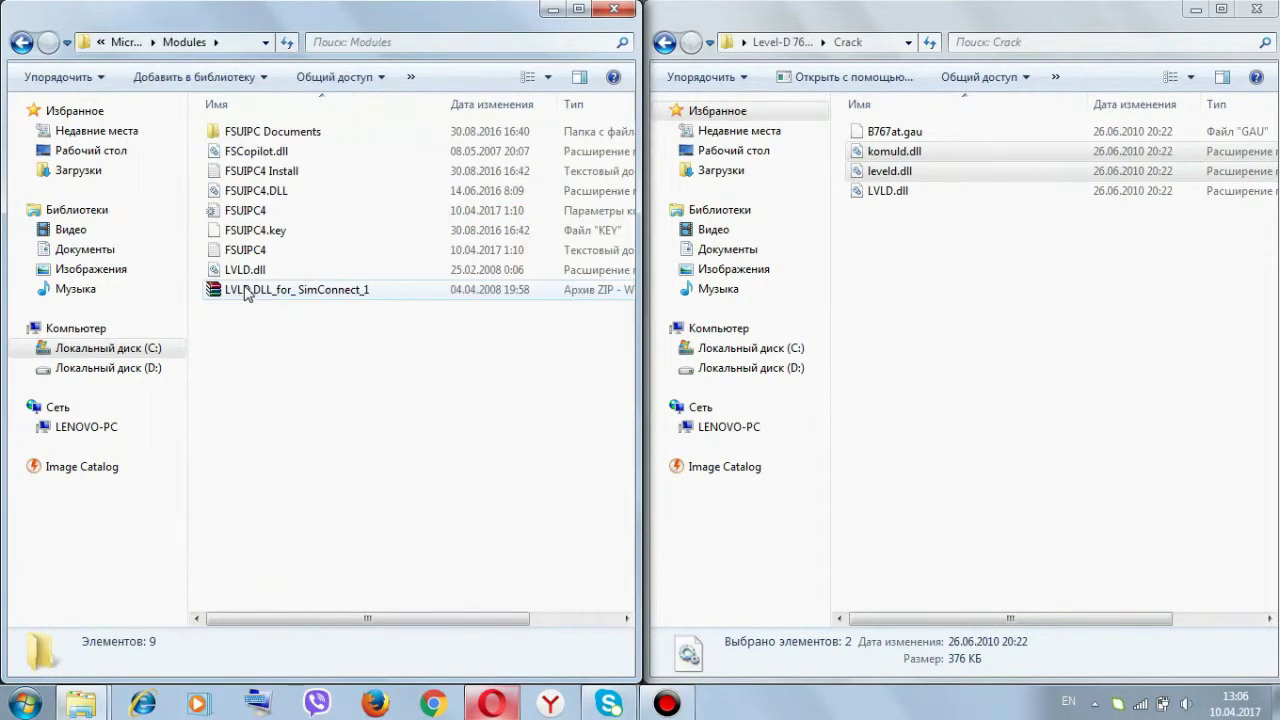
Copy LVLD.dll from the Crack folder into the Modules folder, replacing the existing file
left_click(881, 195)
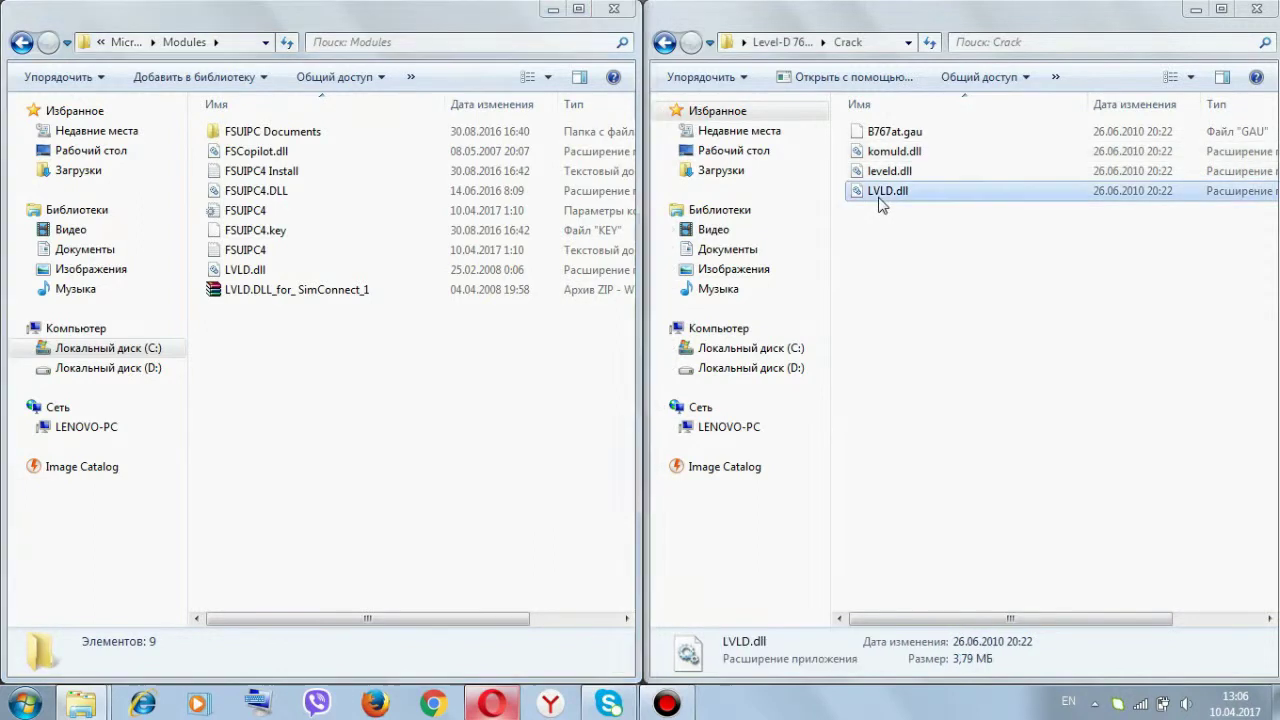
right_click(887, 200)
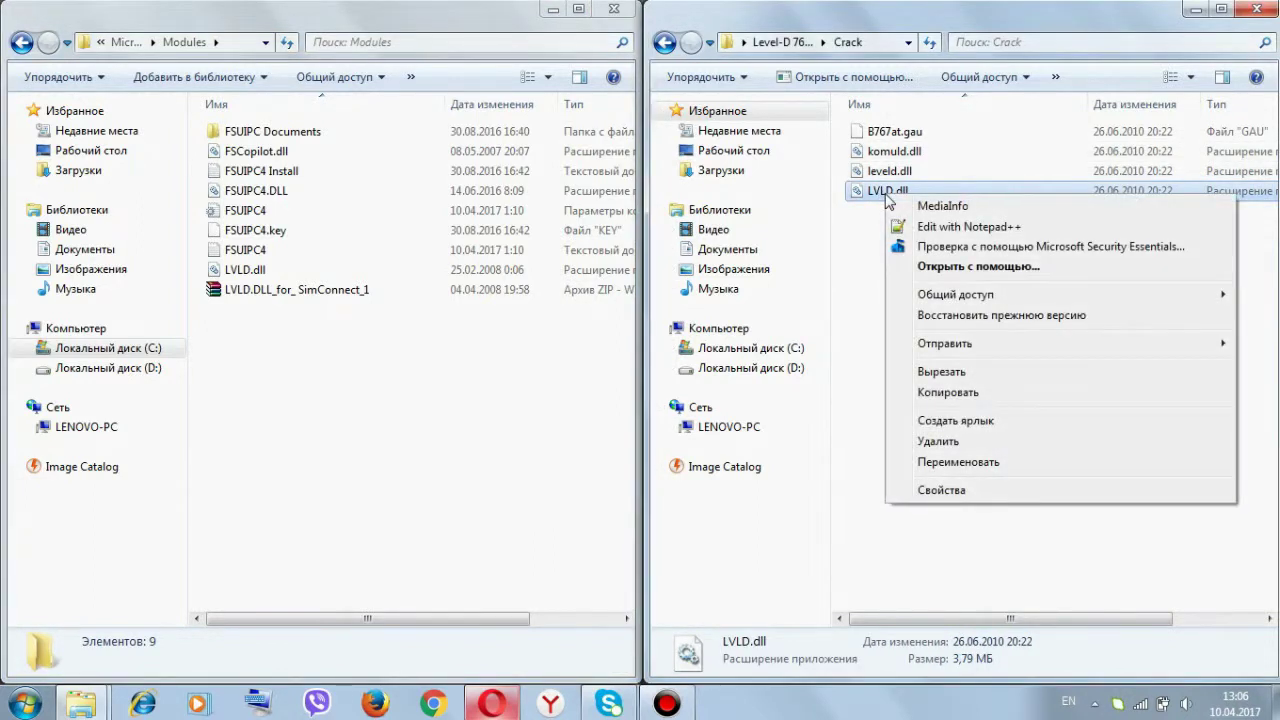
left_click(950, 398)
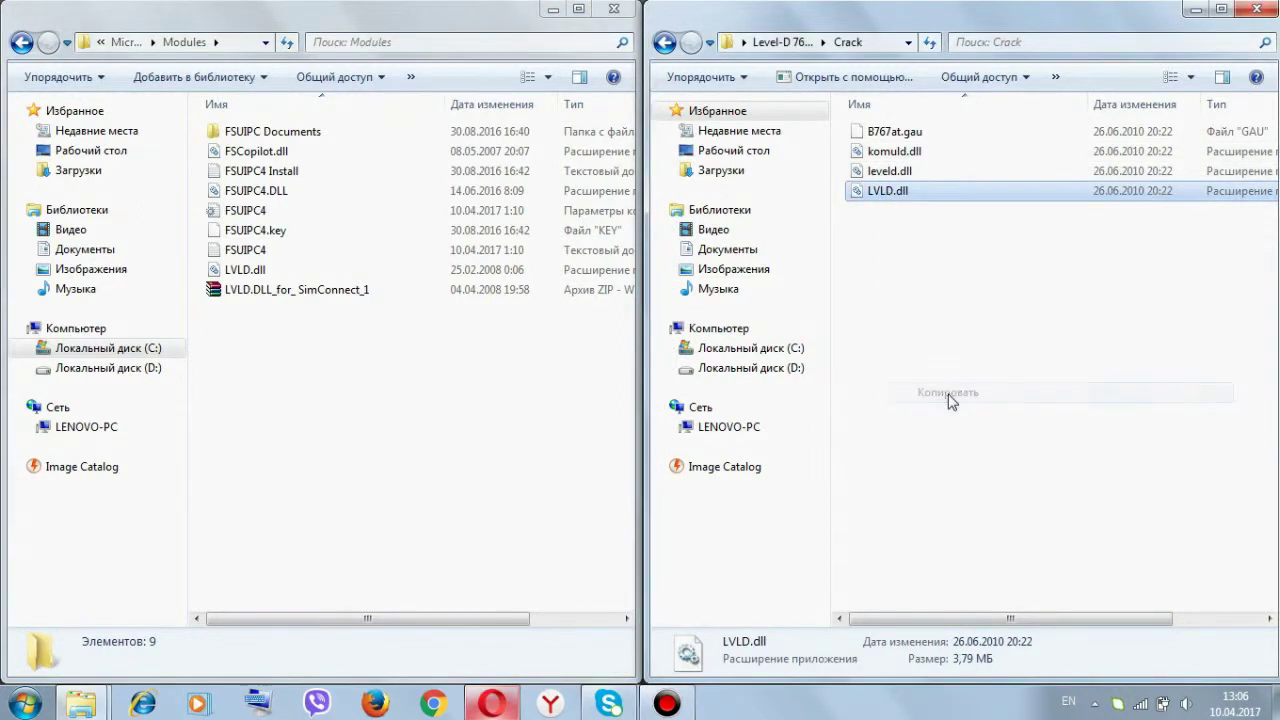
right_click(226, 389)
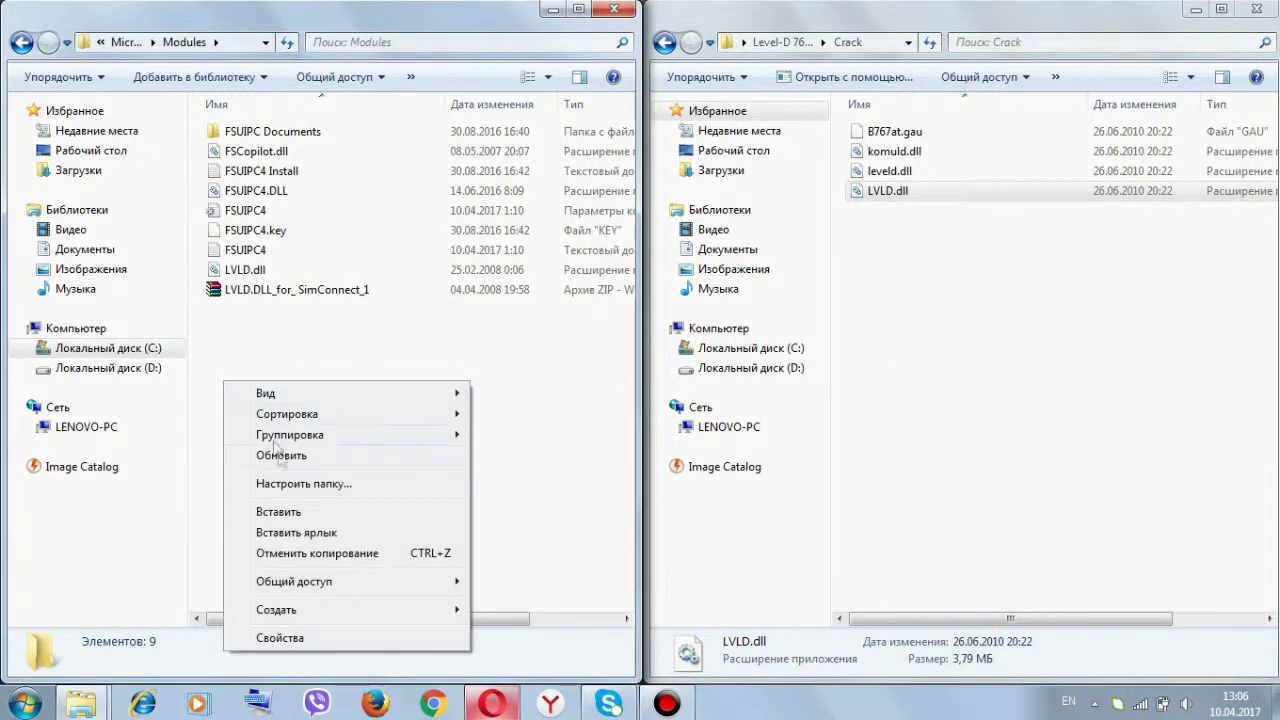
left_click(282, 515)
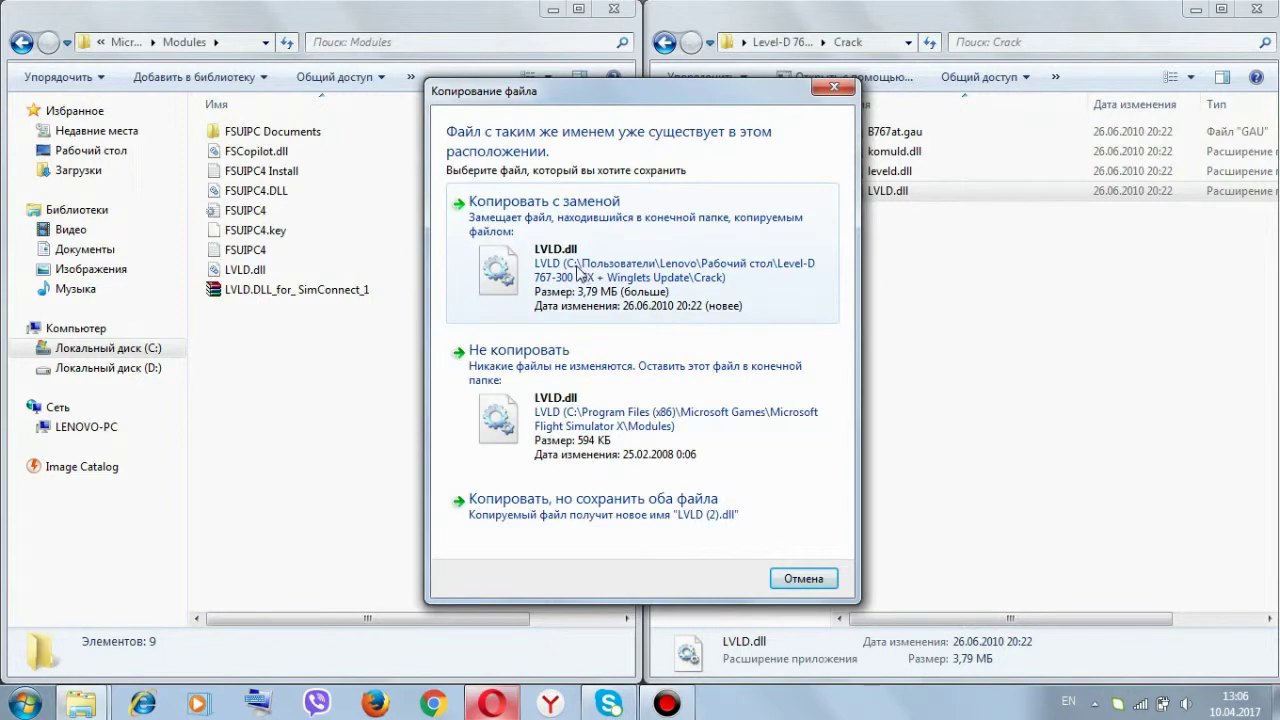
left_click(577, 271)
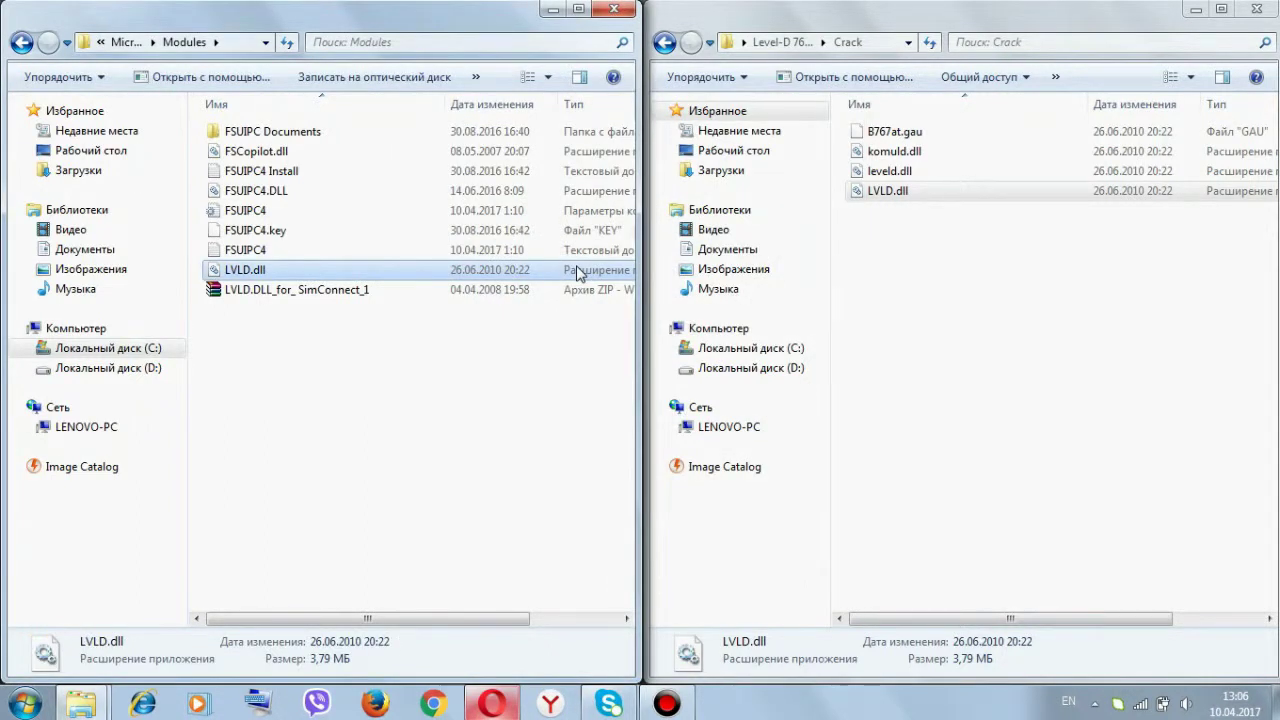
Return from Modules to the main Microsoft Flight Simulator X folder, and close both it and the Crack folder window
left_click(20, 43)
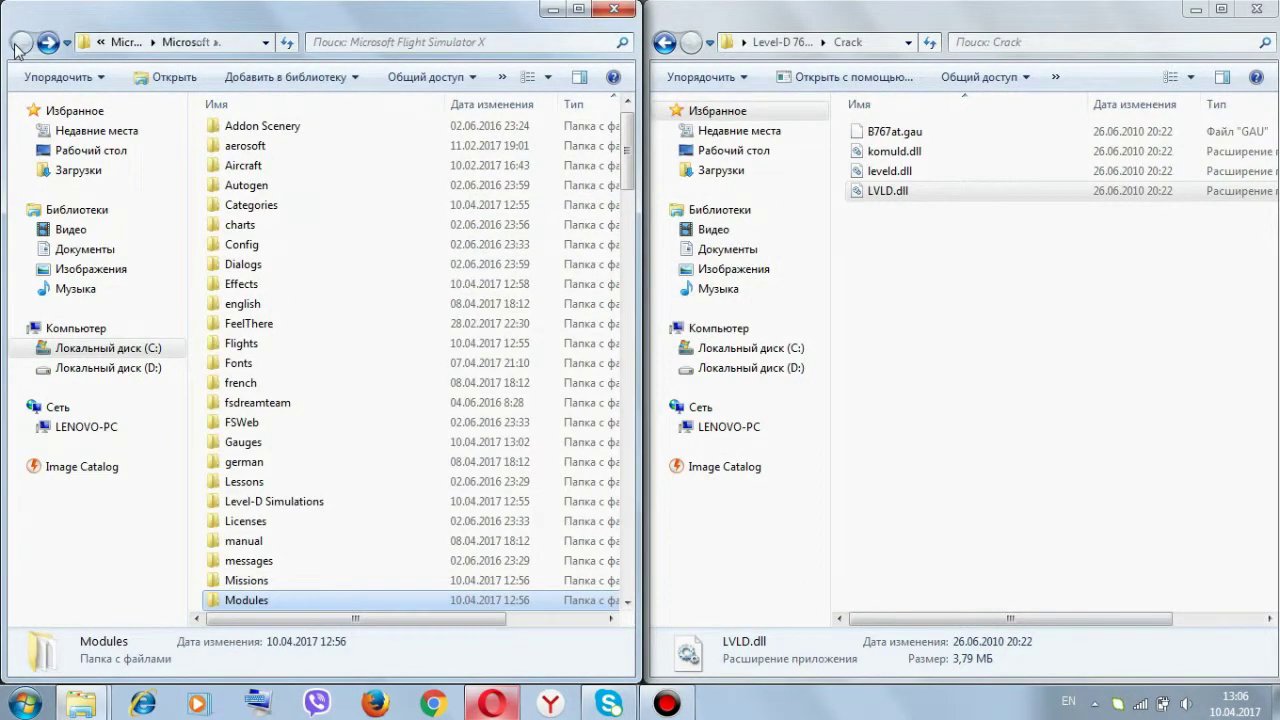
scroll(326, 349, "down", 6)
scroll(326, 349, "up", 7)
scroll(326, 349, "down", 4)
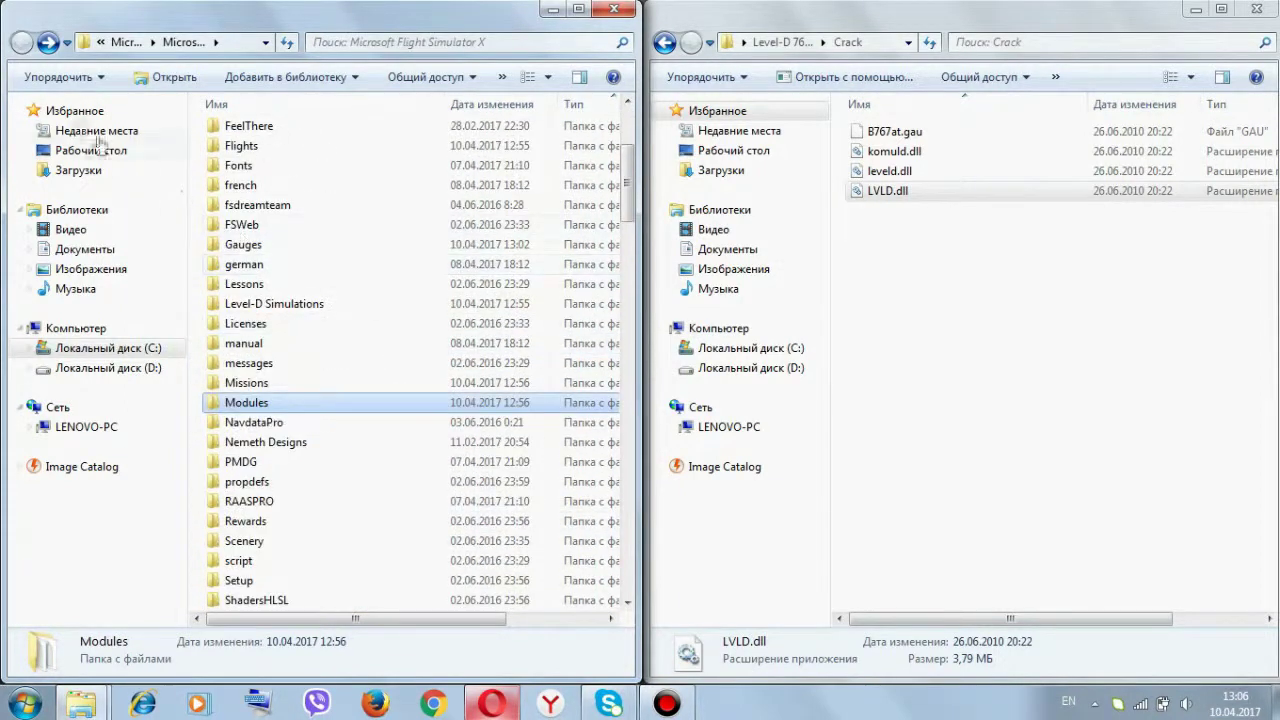
left_click(613, 12)
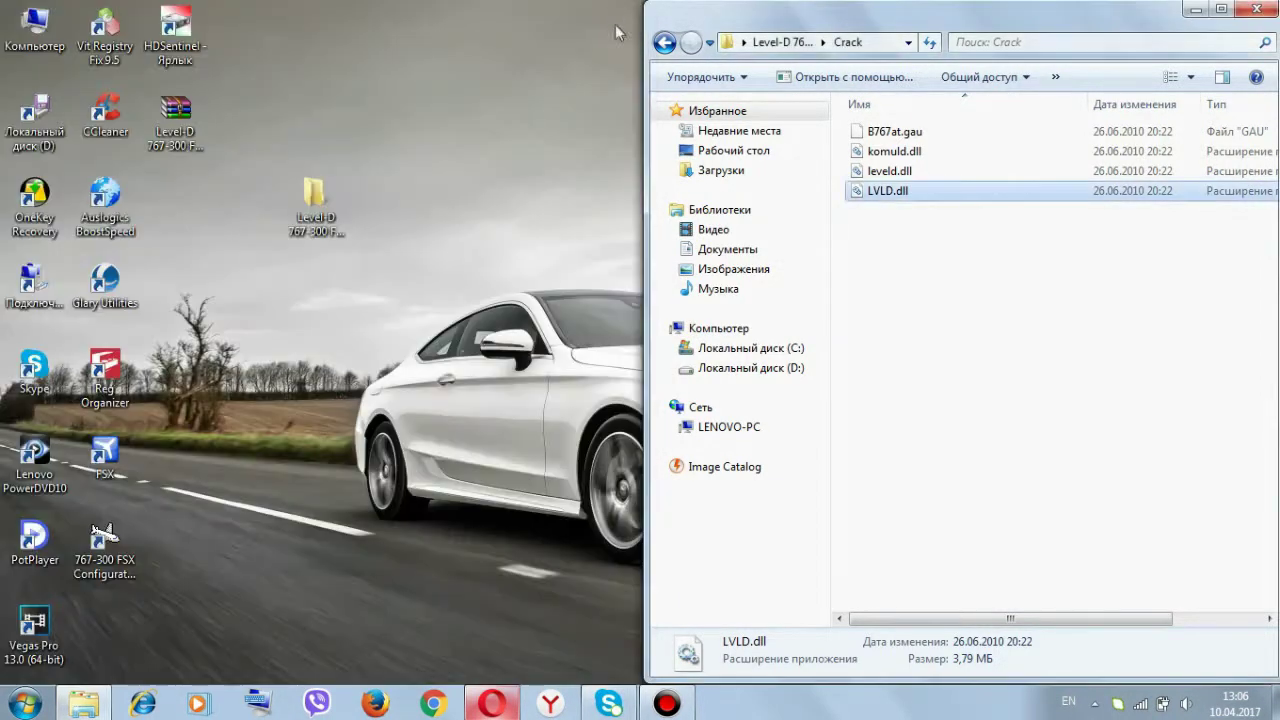
left_click(1256, 12)
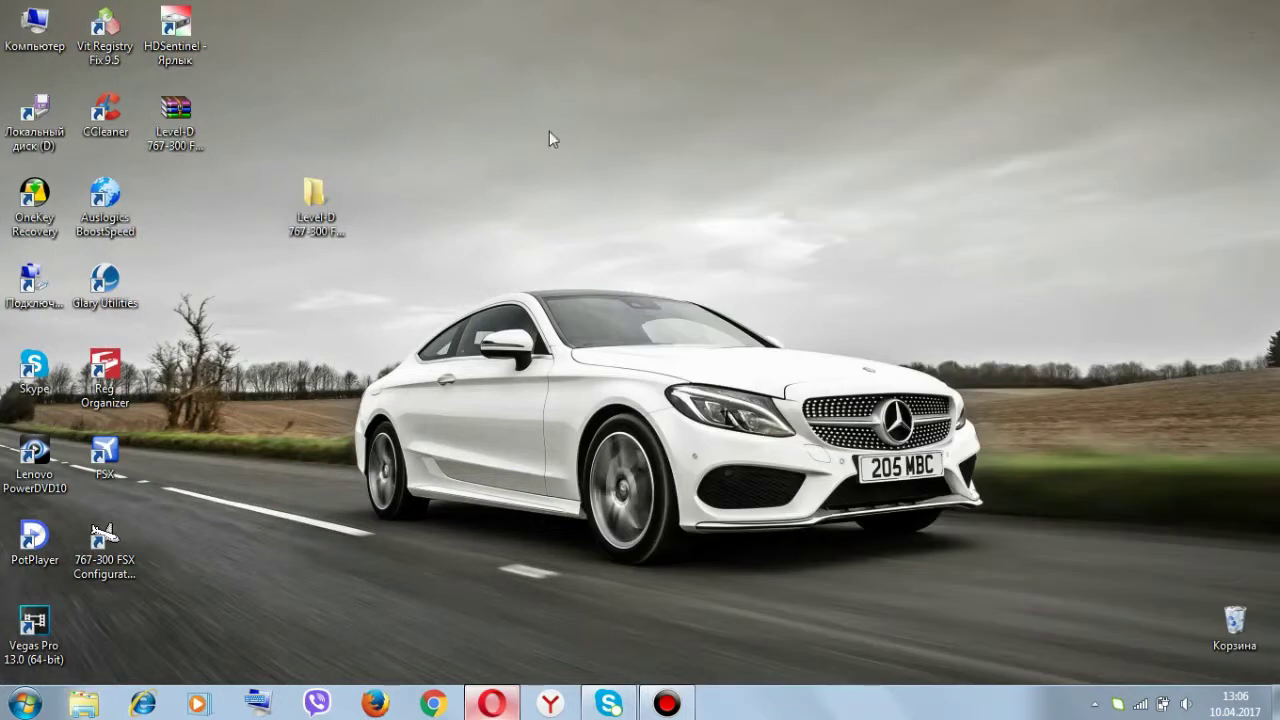
Refresh the desktop and move the Level-D 767-300 folder directly below its archive
right_click(549, 134)
left_click(553, 181)
left_click_drag(316, 205, 180, 210)
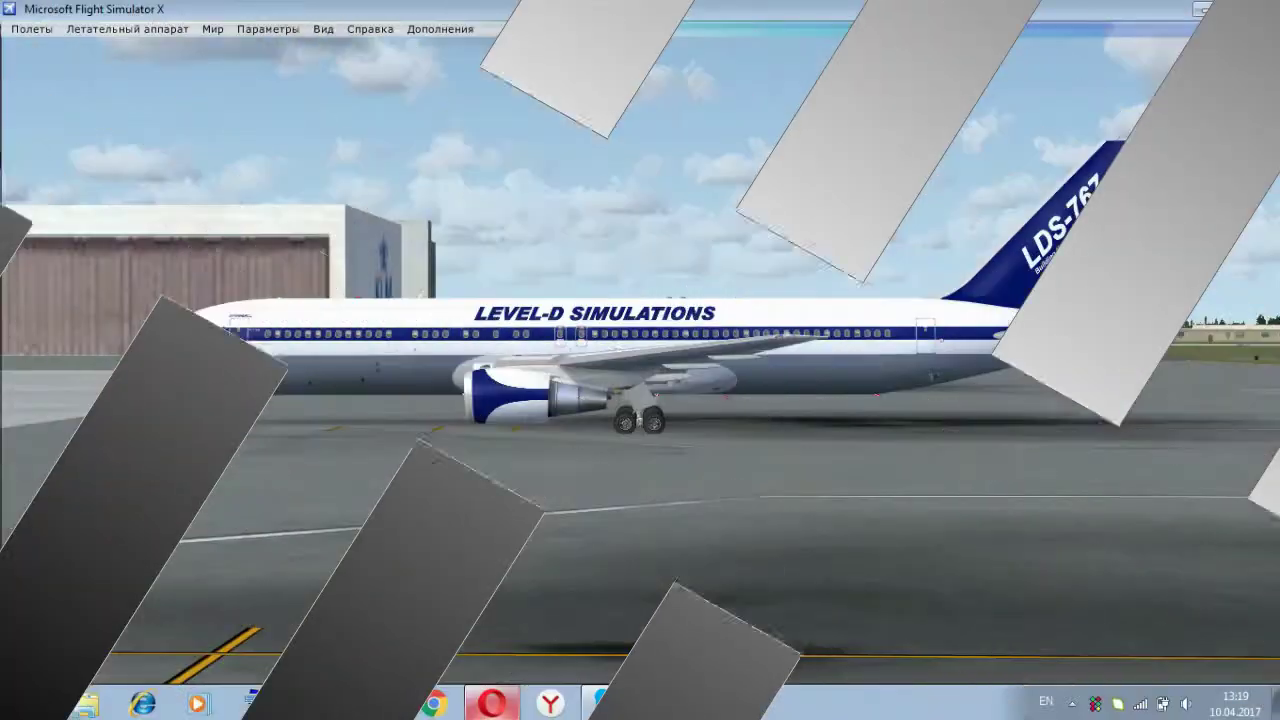
In Microsoft Flight Simulator X, examine the exterior of the parked Level-D 767-300 from several angles and distances
left_click_drag(700, 430, 929, 457)
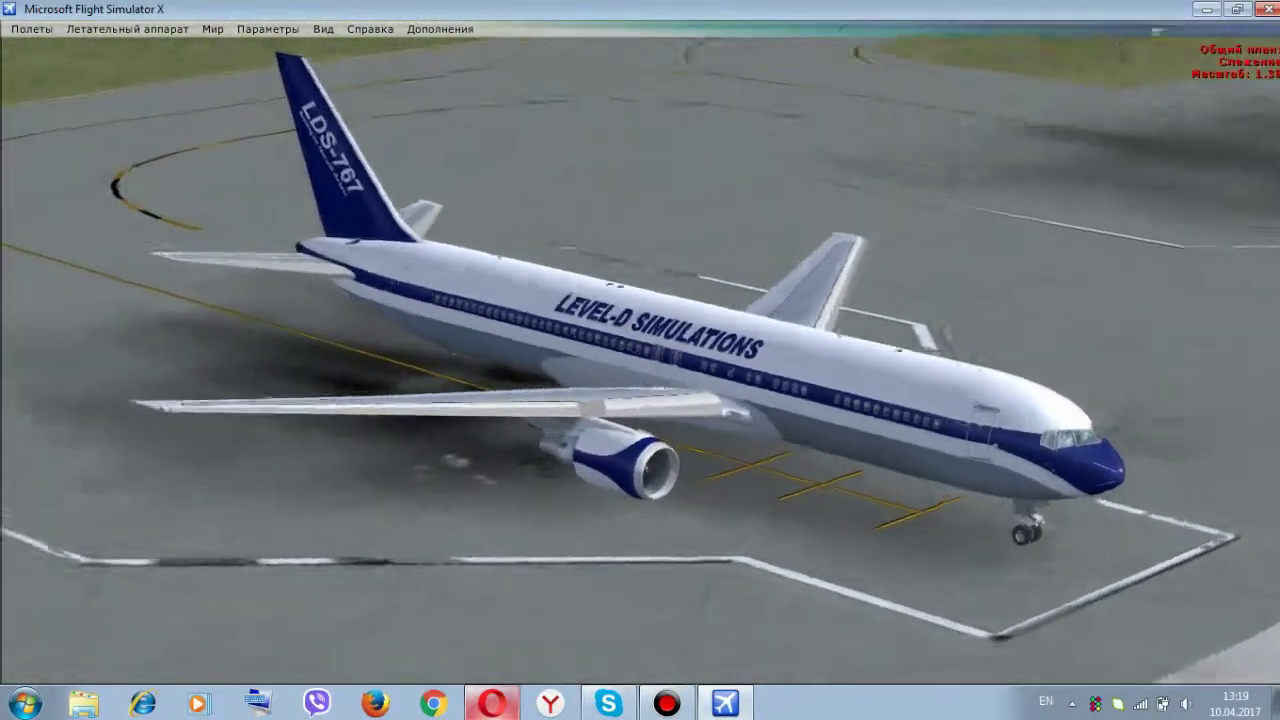
scroll(1193, 427, "up", 6)
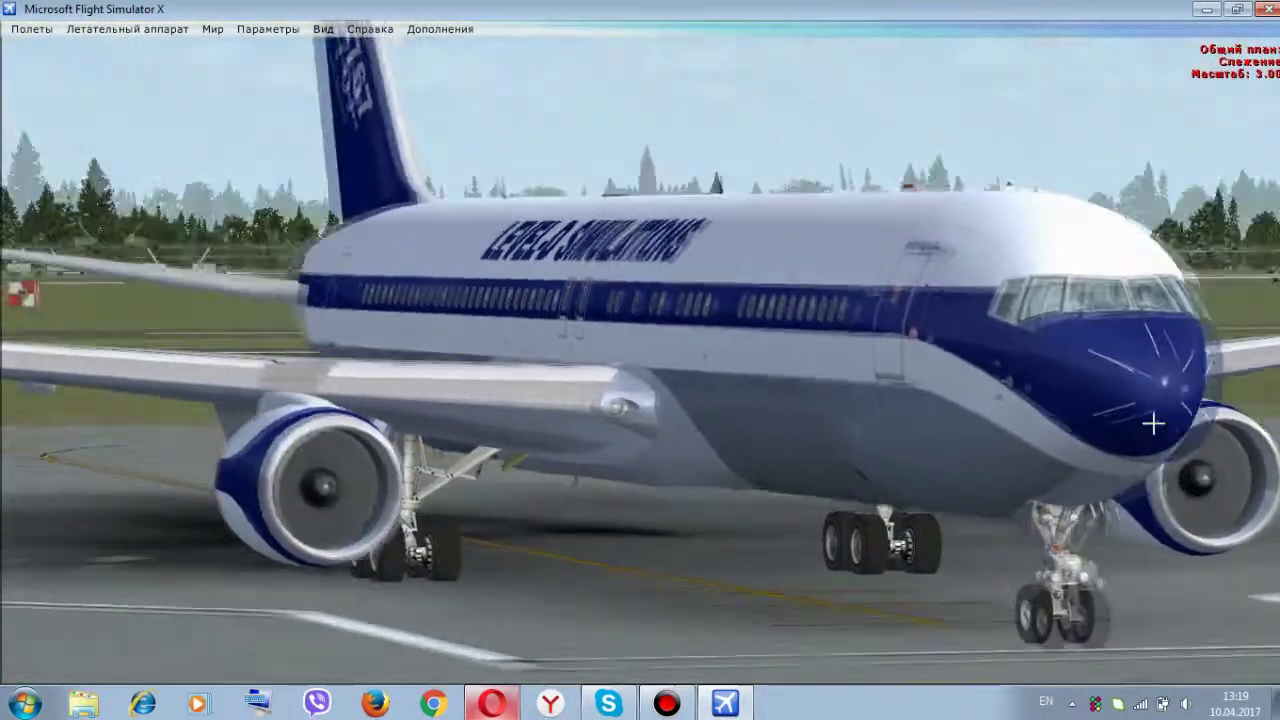
left_click_drag(1154, 424, 101, 464)
scroll(200, 430, "down", 6)
scroll(116, 433, "up", 6)
scroll(102, 463, "down", 4)
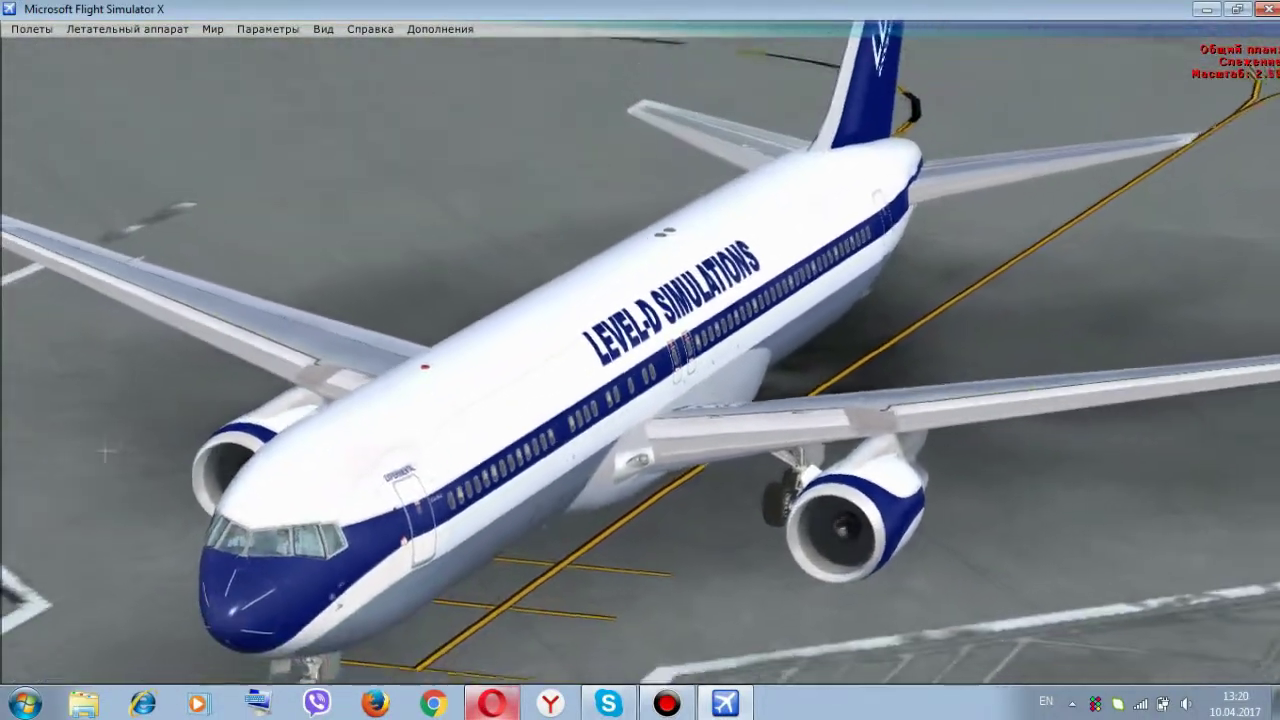
scroll(110, 448, "down", 3)
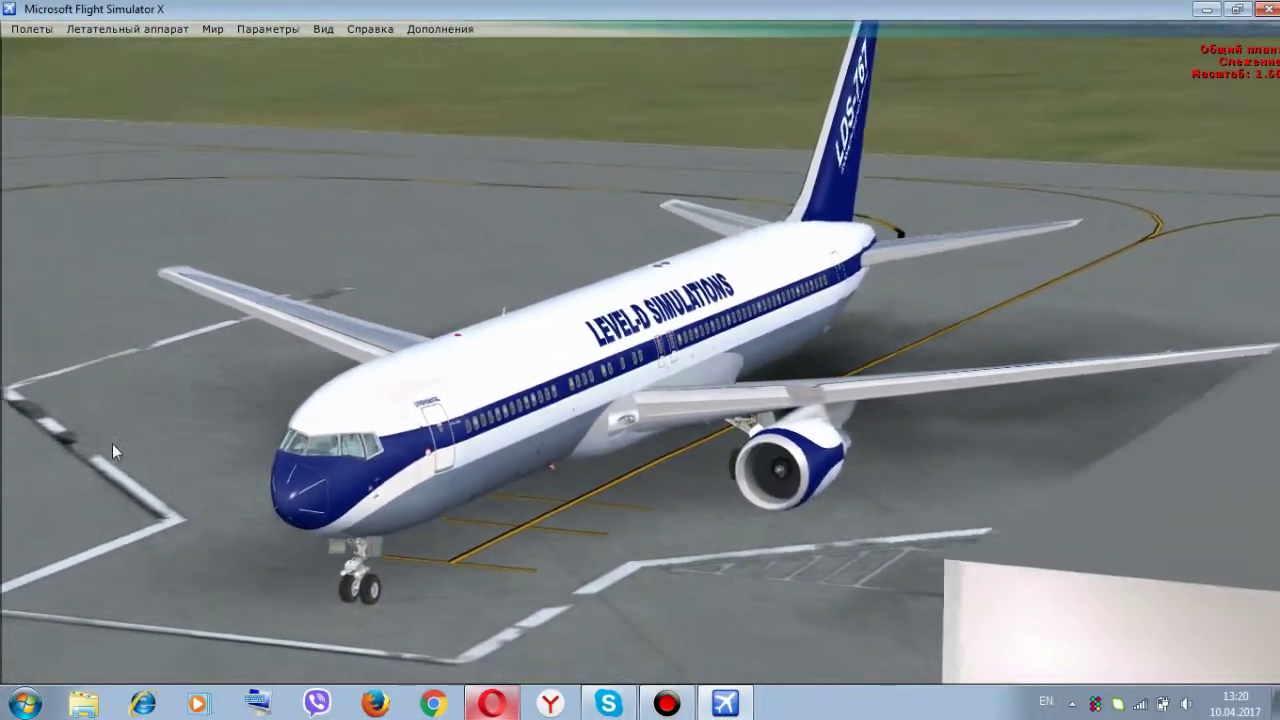
left_click_drag(112, 443, 74, 439)
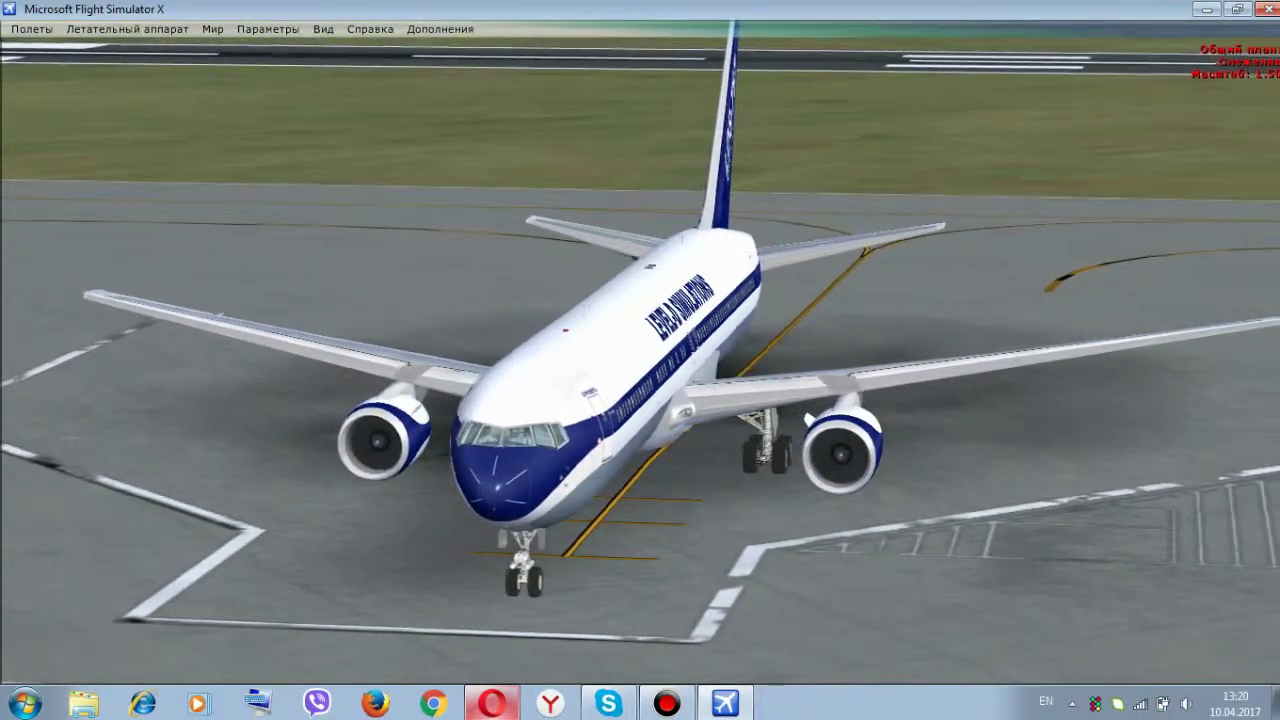
scroll(73, 440, "up", 3)
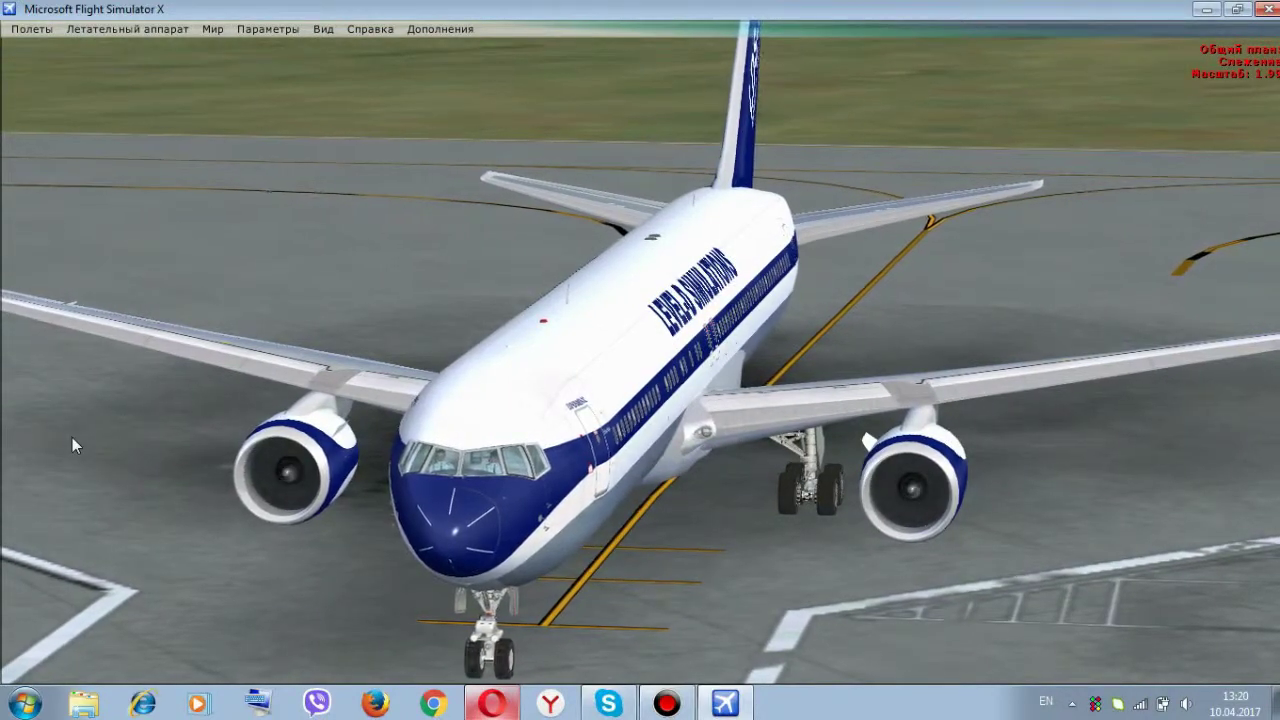
Switch to the 3D virtual cockpit and examine the main instrument panel, seats, rear panels and overhead panel
key("s")
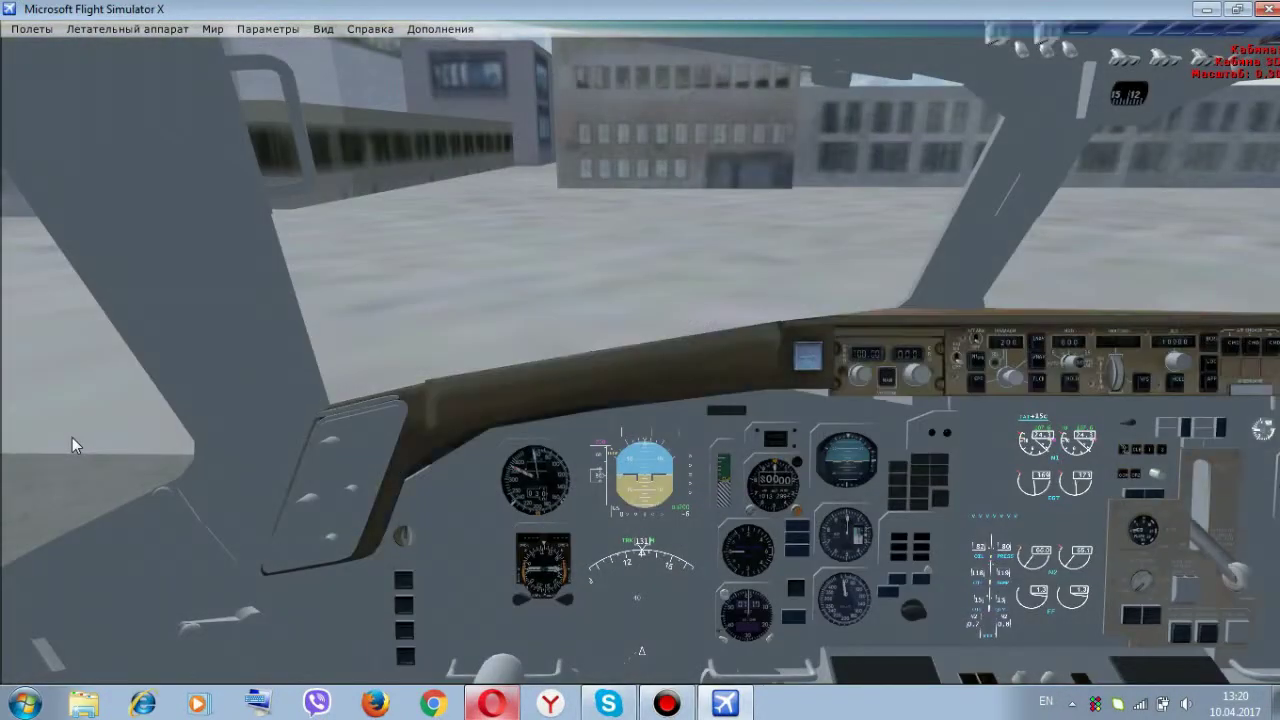
left_click_drag(70, 435, 1012, 420)
scroll(975, 560, "up", 4)
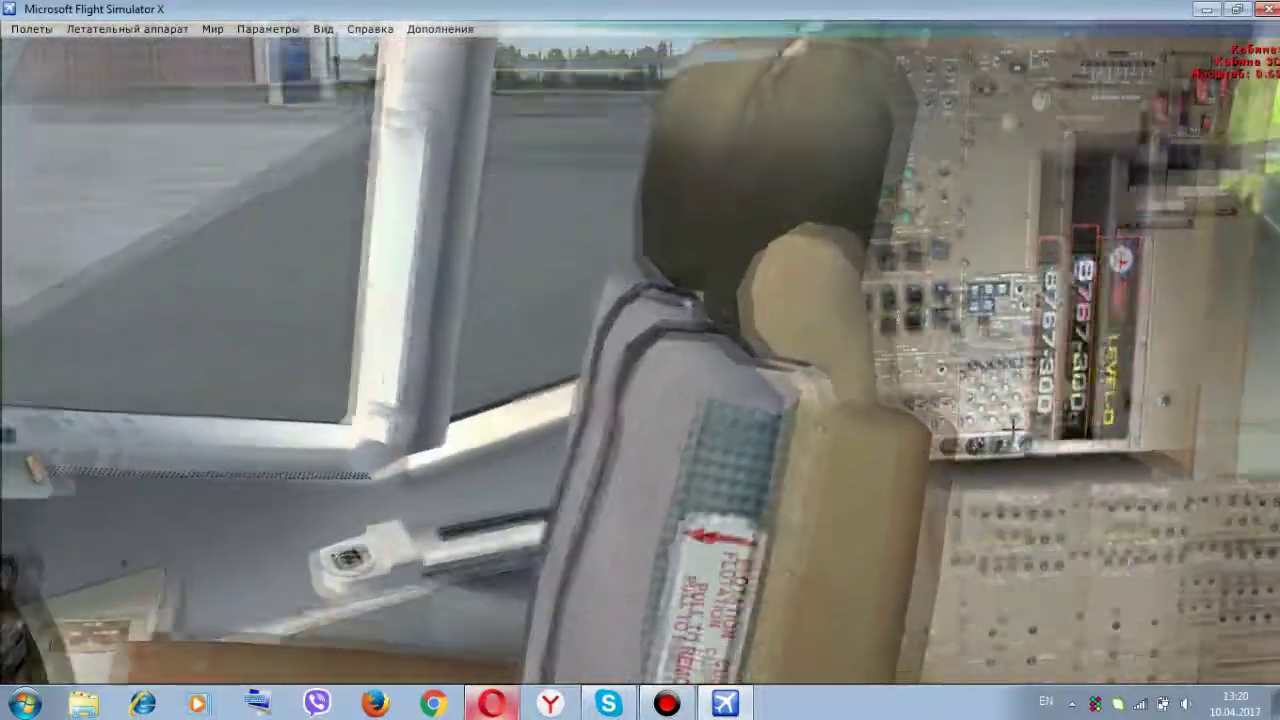
scroll(1012, 410, "down", 4)
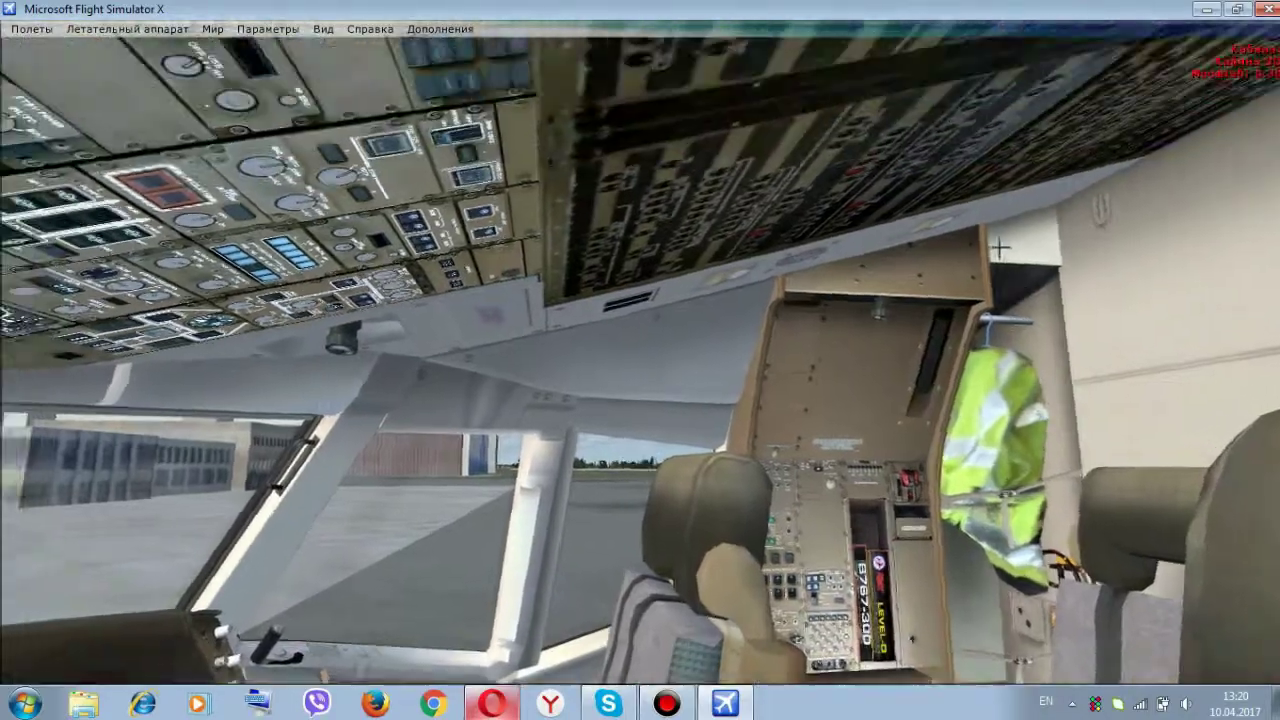
left_click_drag(999, 247, 934, 232)
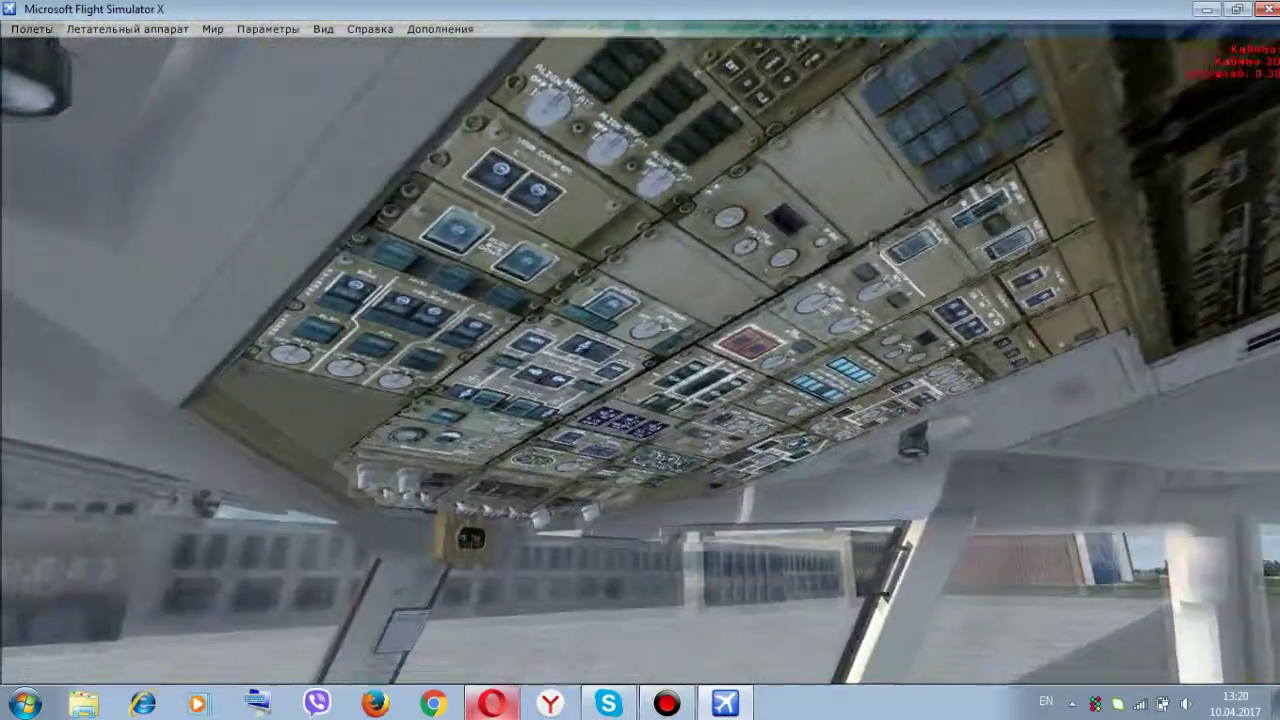